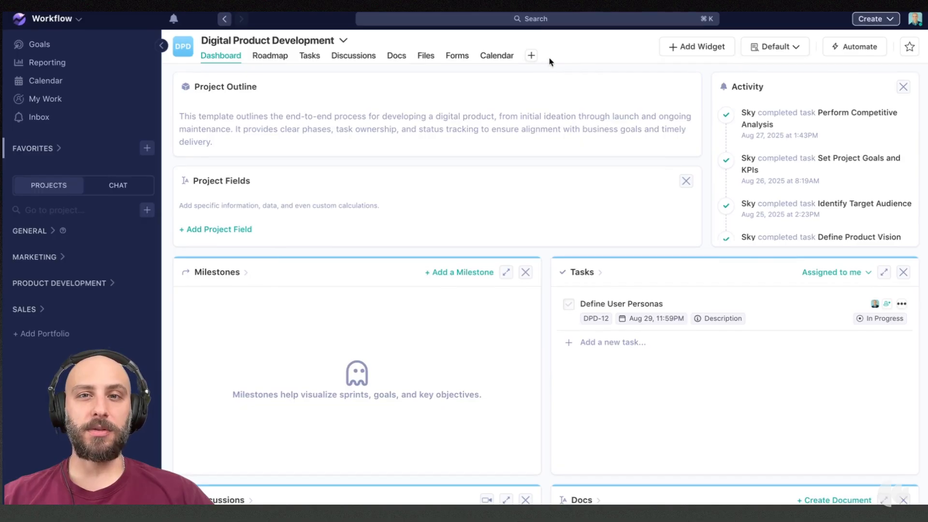
Step: View the module settings of the Digital Product Development project, and close them without changes
{"action": "left_click", "coordinate": [531, 57]}
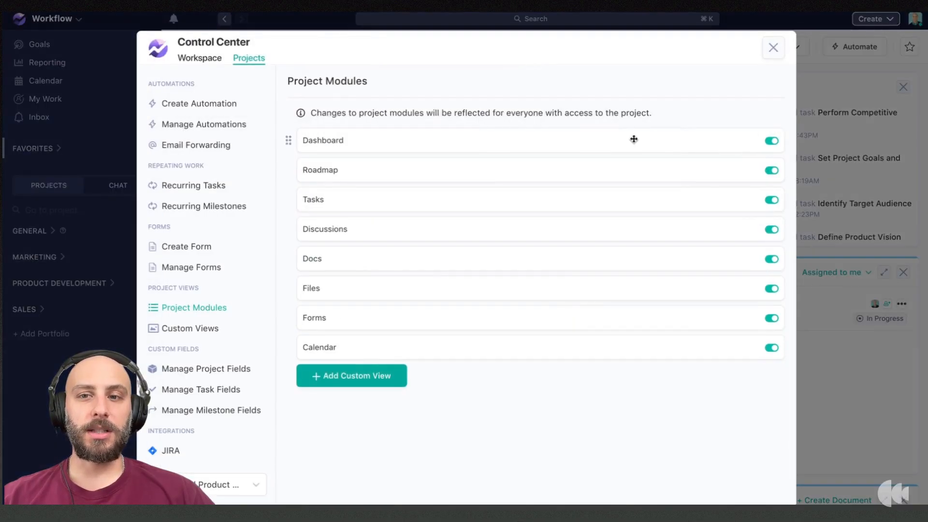
{"action": "left_click", "coordinate": [772, 50]}
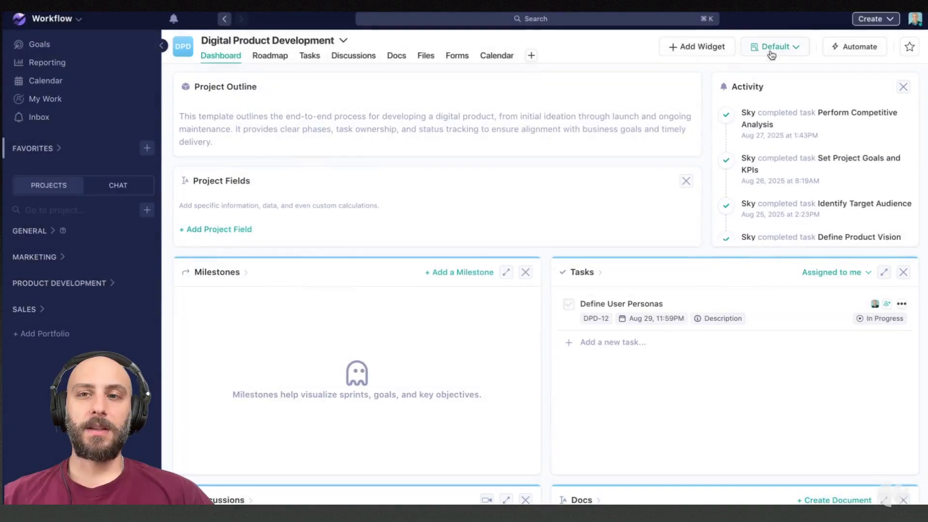
Step: Add a report widget to the project dashboard and set its chart to use Live data
{"action": "left_click", "coordinate": [702, 52]}
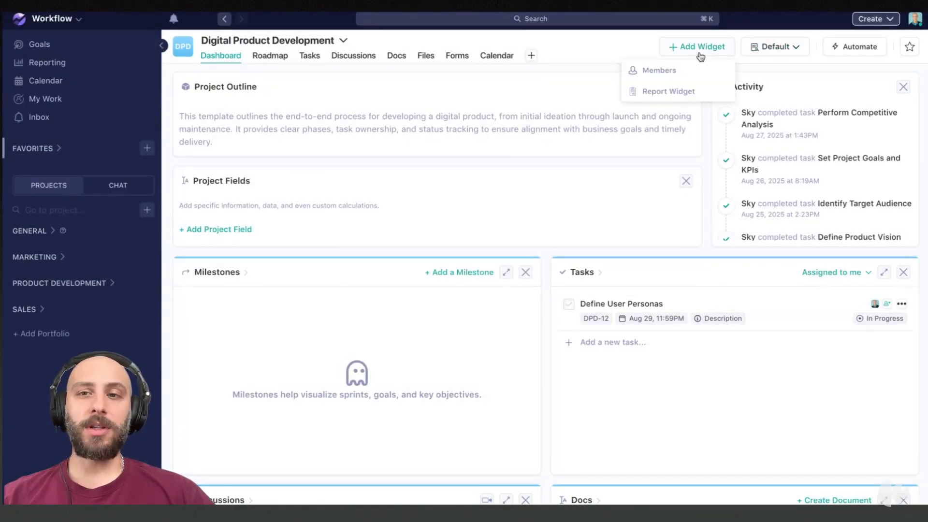
{"action": "left_click", "coordinate": [692, 99]}
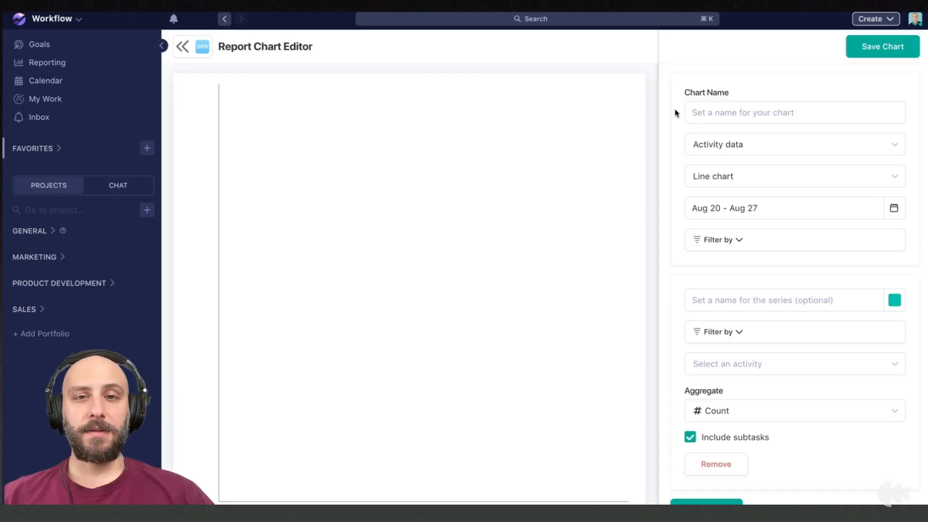
{"action": "left_click", "coordinate": [827, 150]}
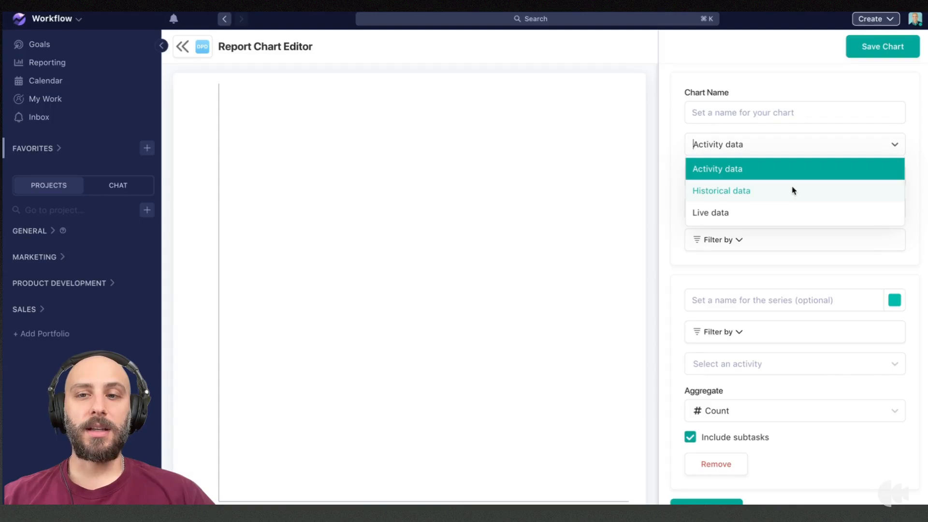
{"action": "left_click", "coordinate": [769, 217]}
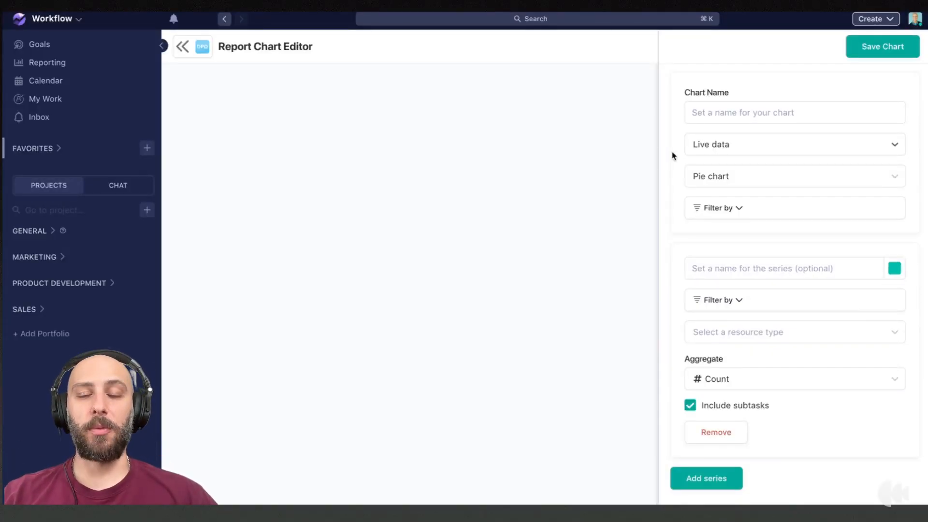
Step: Switch the chart's data source through Historical data and Activity data, ending on Live data again
{"action": "left_click", "coordinate": [737, 151]}
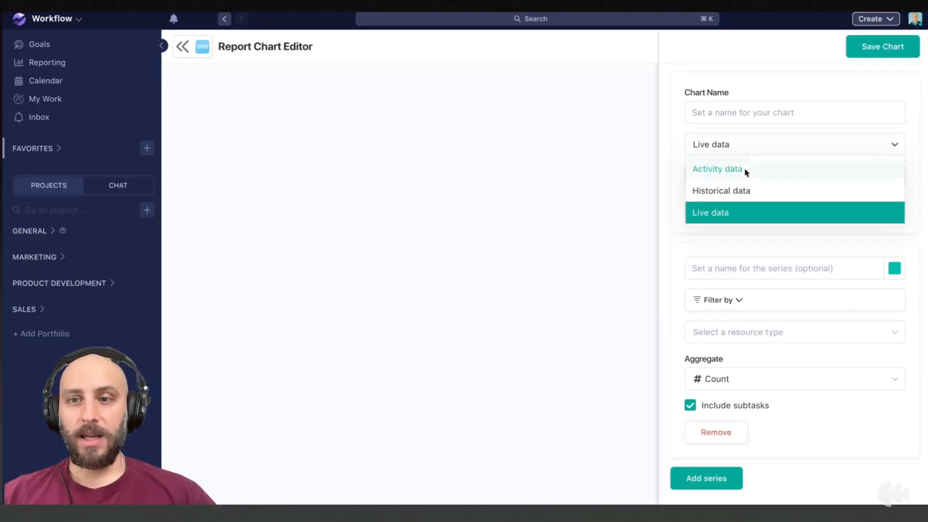
{"action": "left_click", "coordinate": [747, 194]}
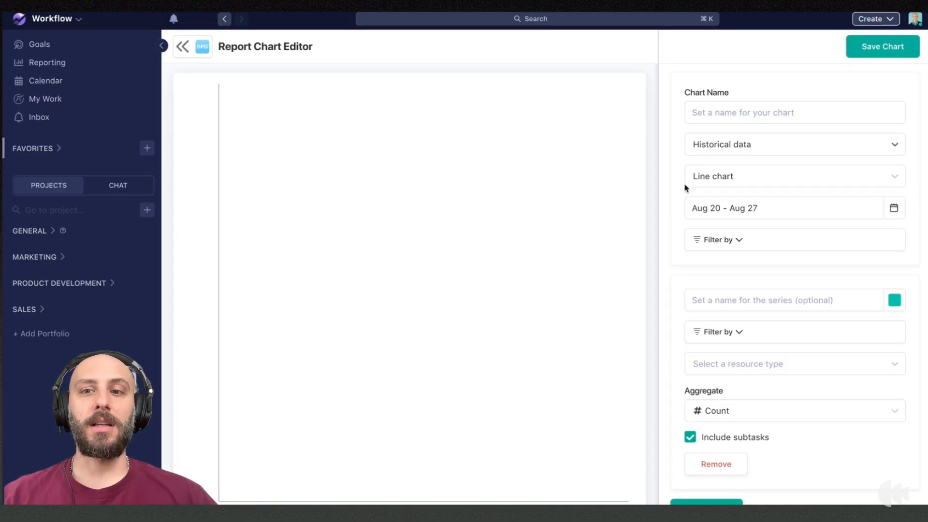
{"action": "left_click", "coordinate": [736, 151]}
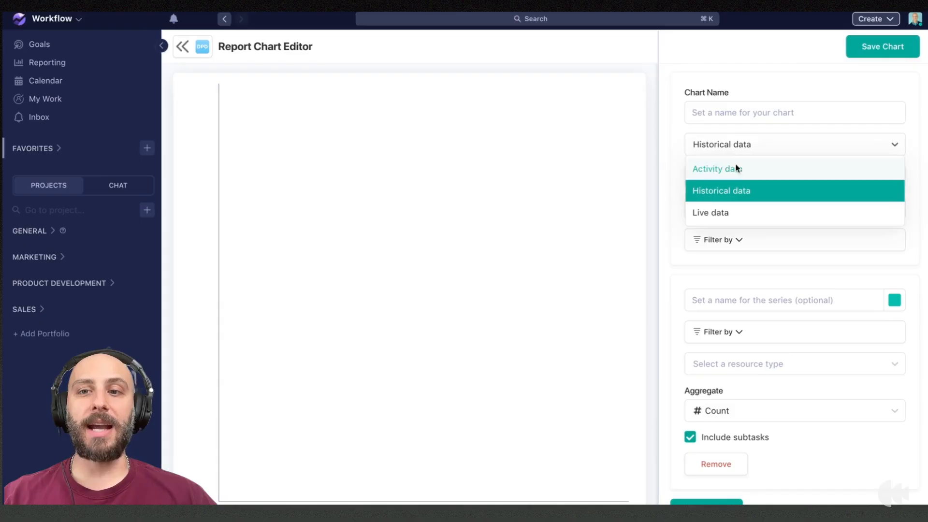
{"action": "left_click", "coordinate": [732, 170]}
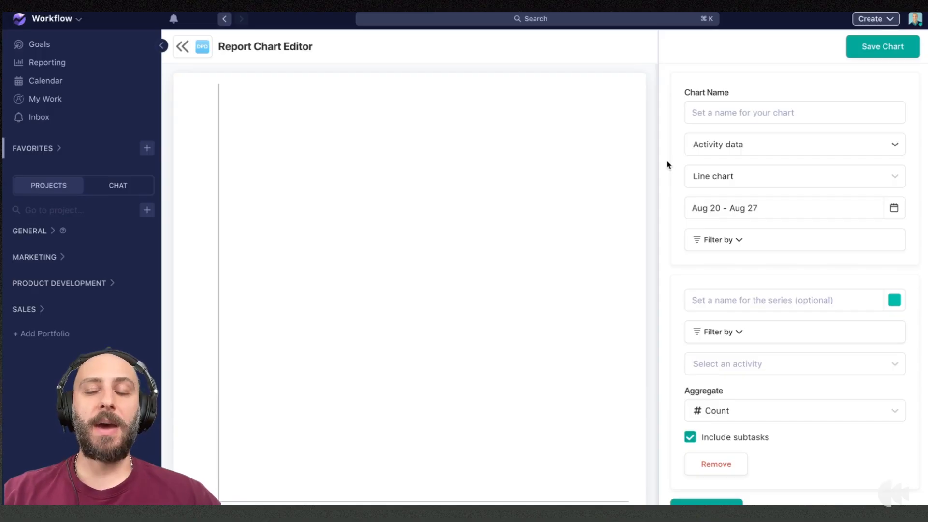
{"action": "left_click", "coordinate": [750, 152]}
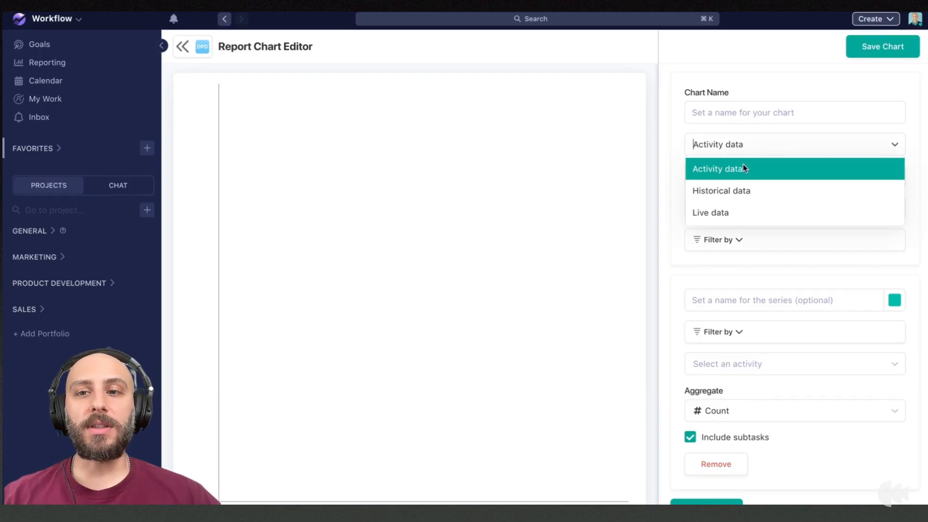
{"action": "left_click", "coordinate": [739, 190]}
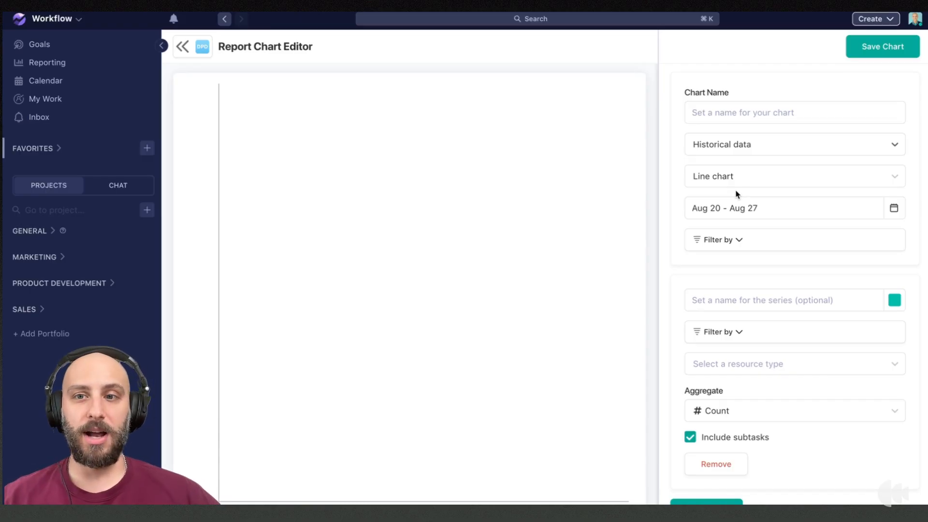
{"action": "left_click", "coordinate": [753, 147]}
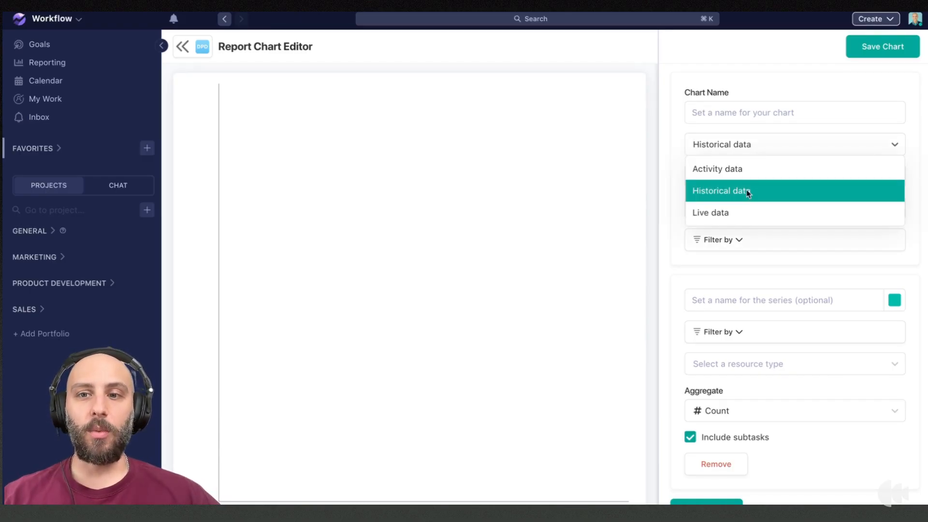
{"action": "left_click", "coordinate": [744, 216]}
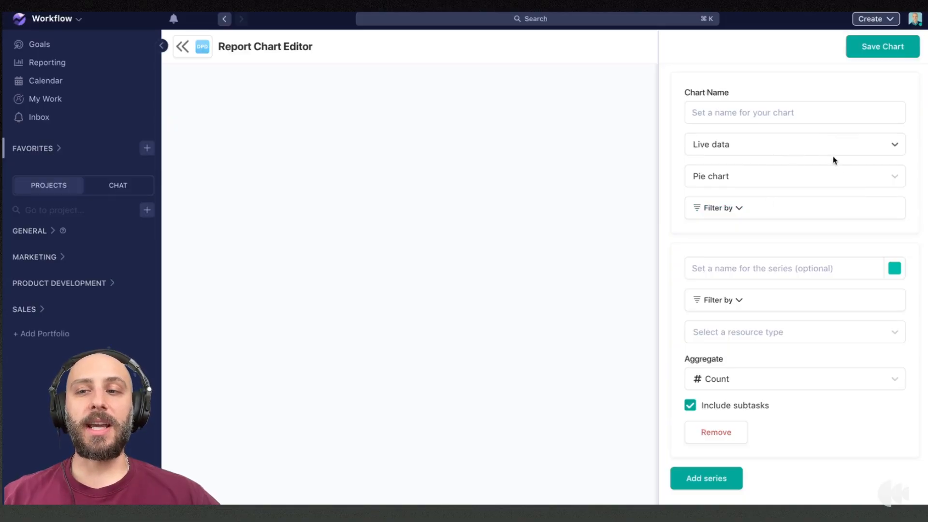
Step: Choose Pie chart as the chart type and set the first series' resource type to Open tasks
{"action": "left_click", "coordinate": [877, 182]}
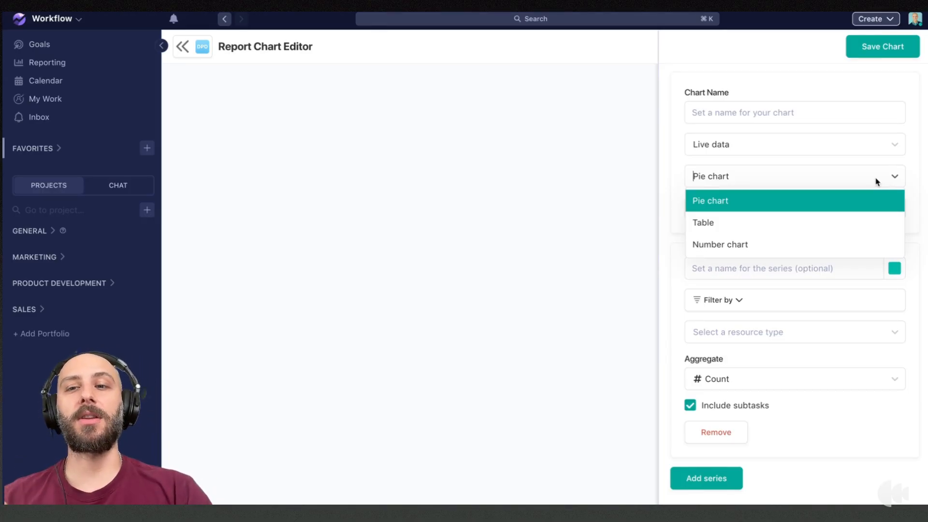
{"action": "left_click", "coordinate": [793, 202]}
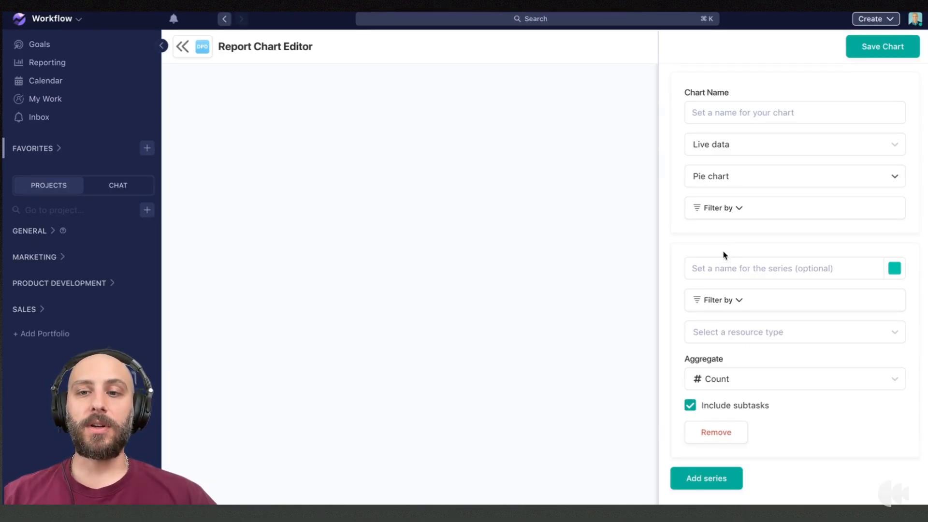
{"action": "left_click", "coordinate": [720, 272]}
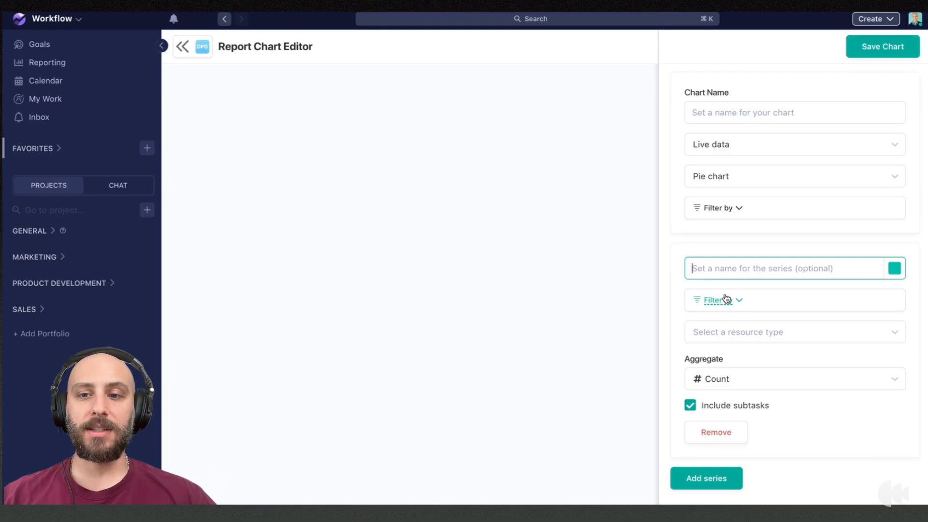
{"action": "left_click", "coordinate": [738, 329]}
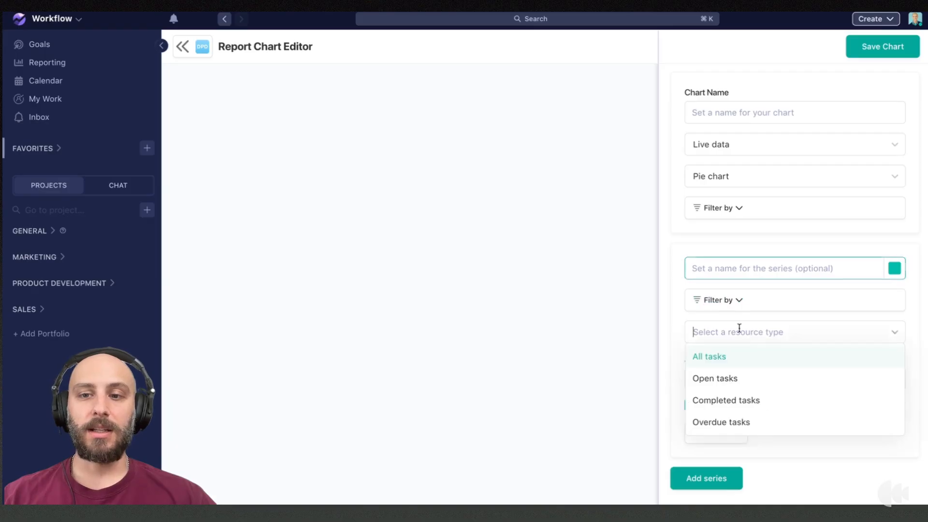
{"action": "left_click", "coordinate": [728, 377]}
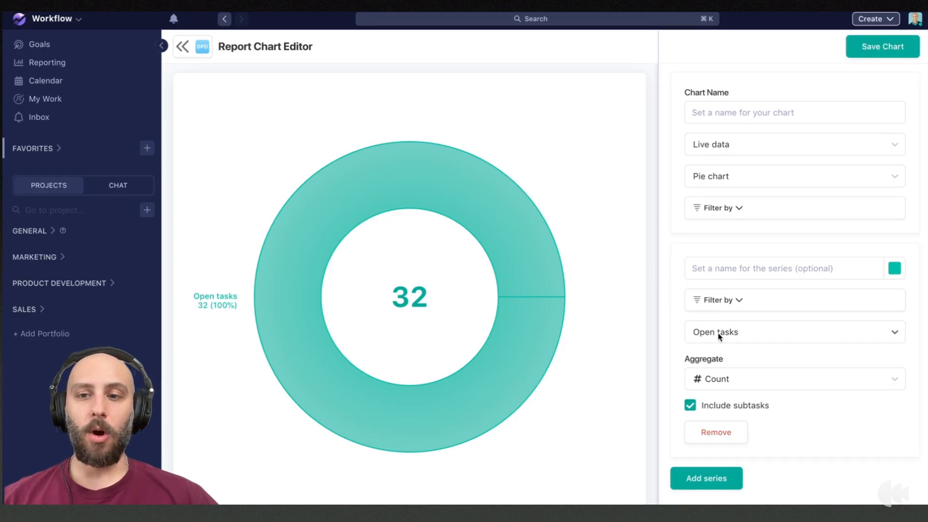
Step: Filter the first series by the To Do status
{"action": "left_click", "coordinate": [735, 300]}
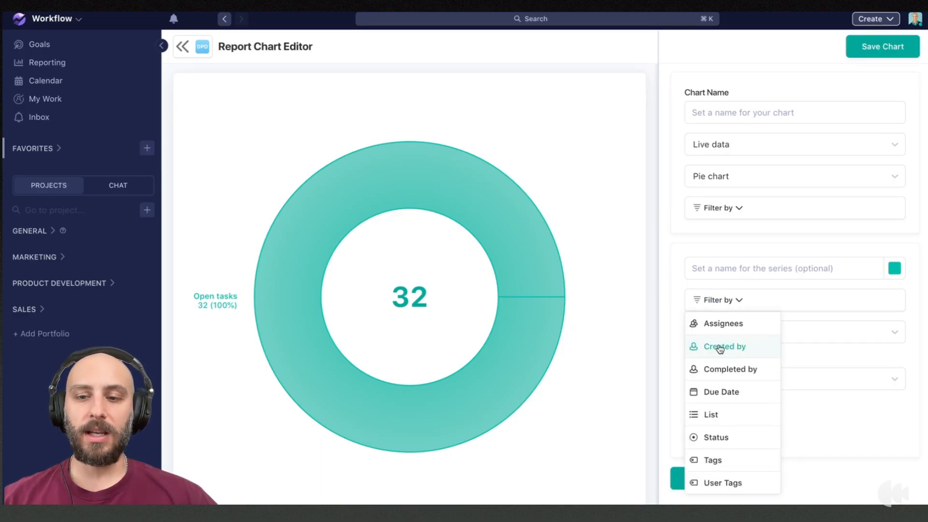
{"action": "left_click", "coordinate": [715, 437]}
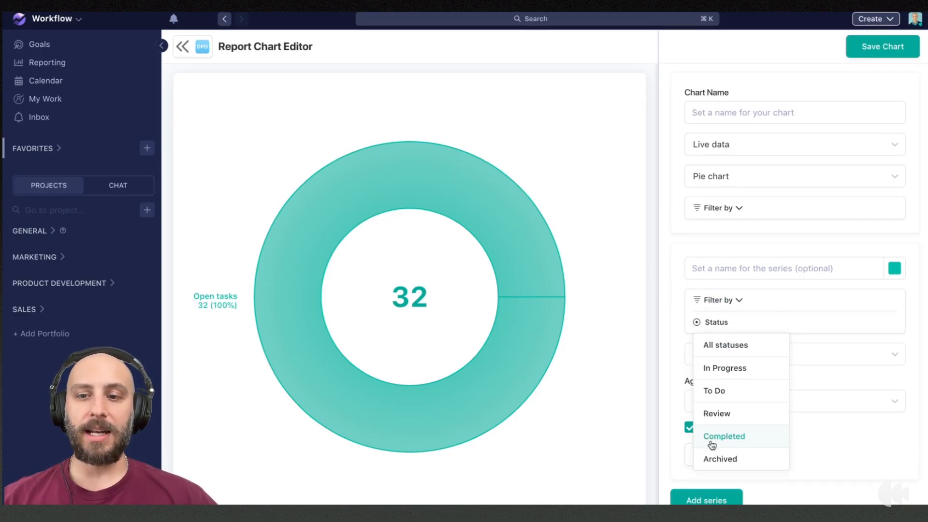
{"action": "left_click", "coordinate": [719, 390]}
Step: Name the first series "To Do" and change its color to blue
{"action": "left_click", "coordinate": [728, 263]}
{"action": "type", "text": "To Do"}
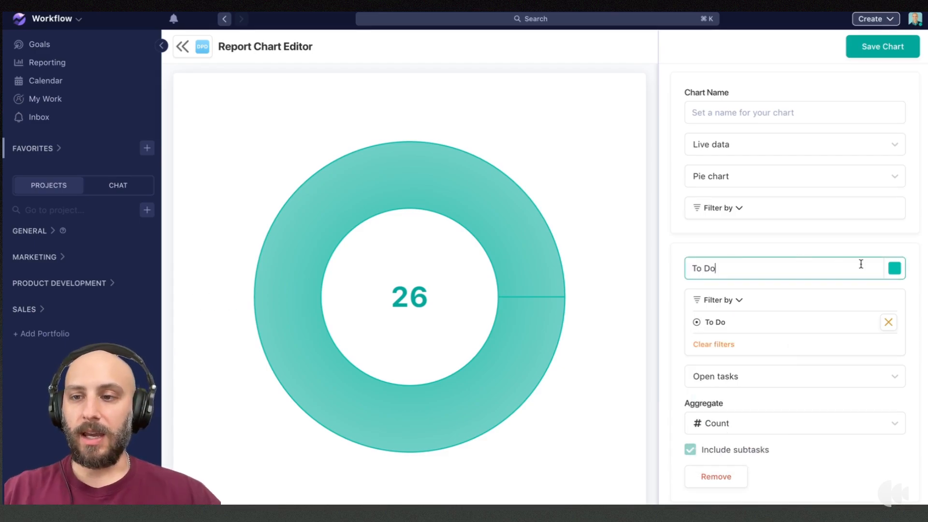
{"action": "left_click", "coordinate": [895, 269]}
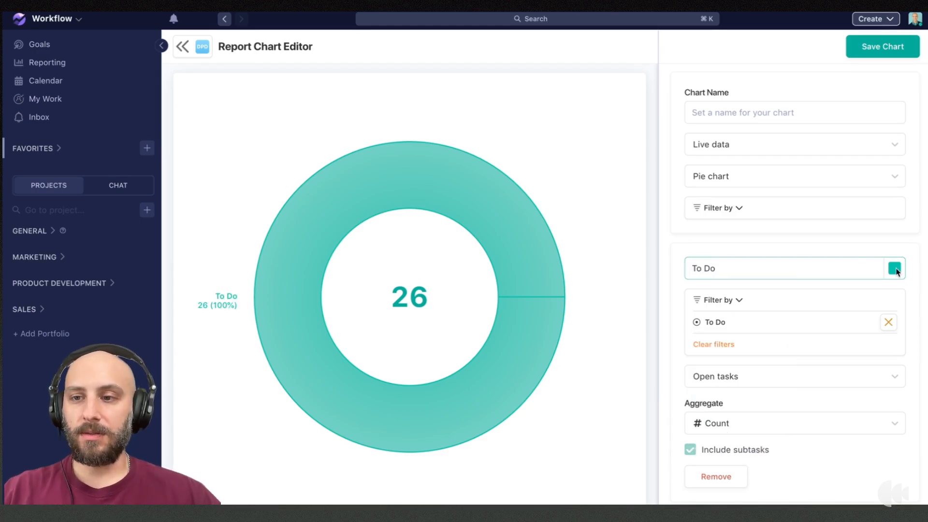
{"action": "left_click", "coordinate": [878, 298]}
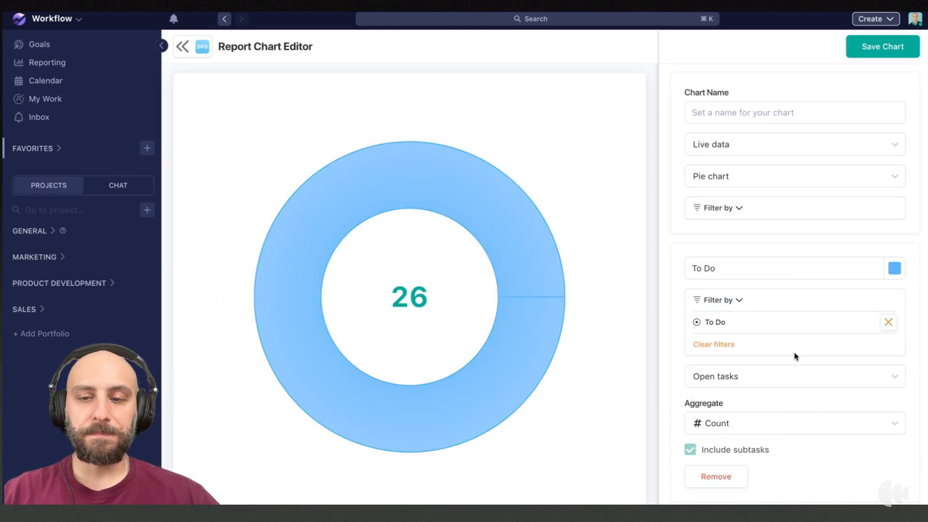
Step: Check the aggregate options available for the To Do series without changing the selection
{"action": "scroll", "coordinate": [835, 397], "scroll_direction": "down", "scroll_amount": 1}
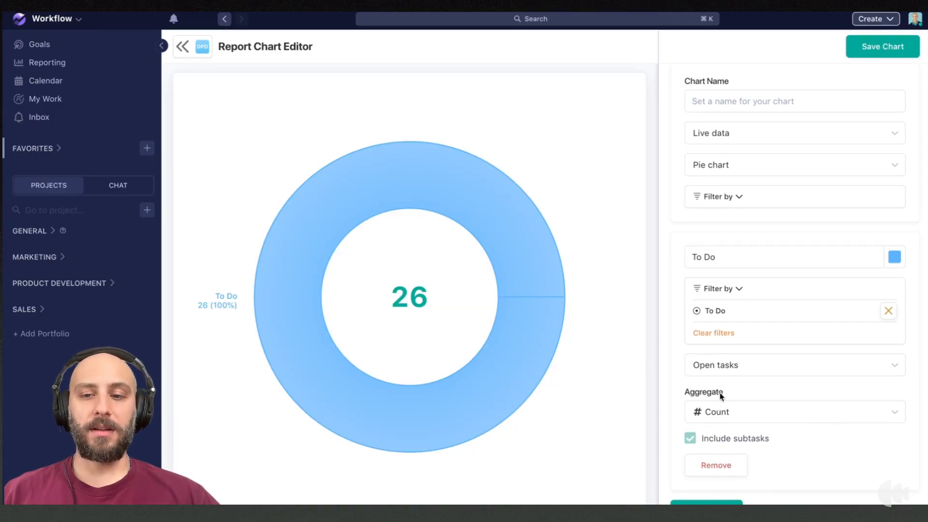
{"action": "left_click", "coordinate": [754, 412]}
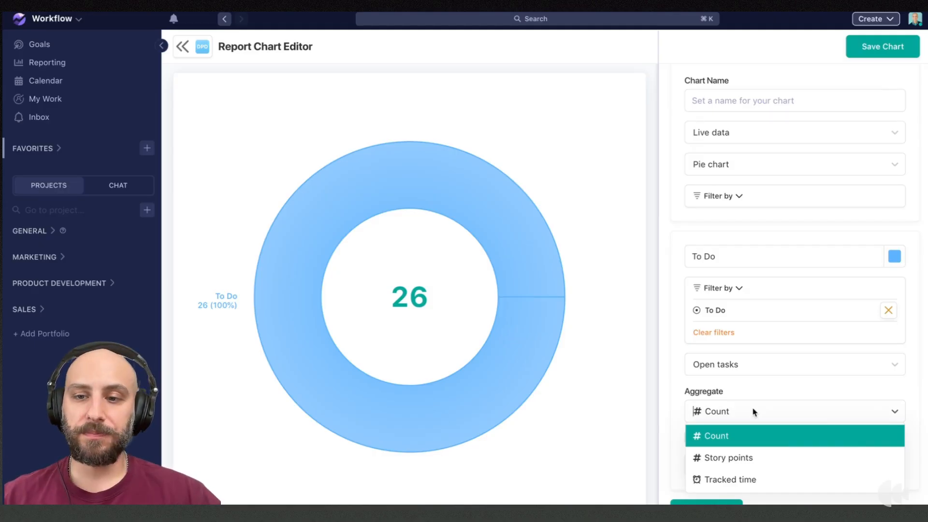
{"action": "left_click", "coordinate": [762, 387]}
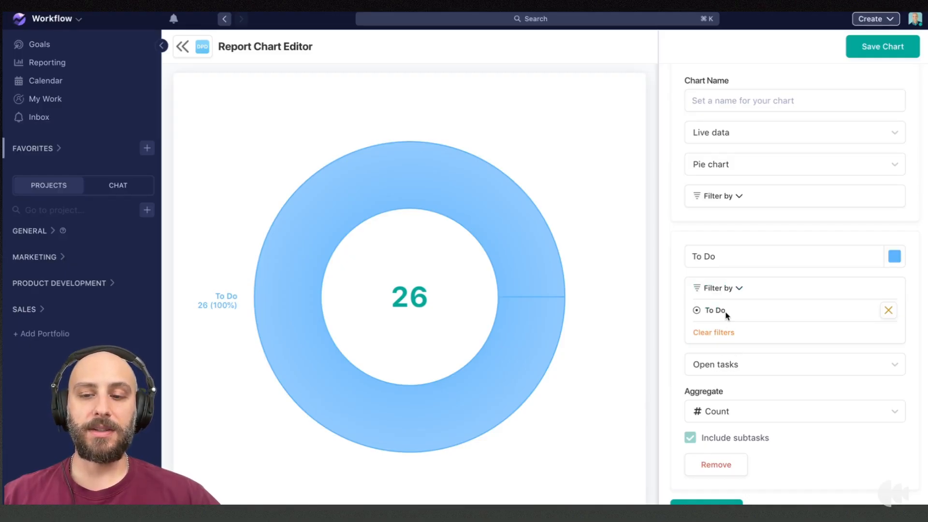
Step: Add a second series to the pie chart with Open tasks as its resource type
{"action": "scroll", "coordinate": [733, 464], "scroll_direction": "down", "scroll_amount": 1}
{"action": "left_click", "coordinate": [734, 500]}
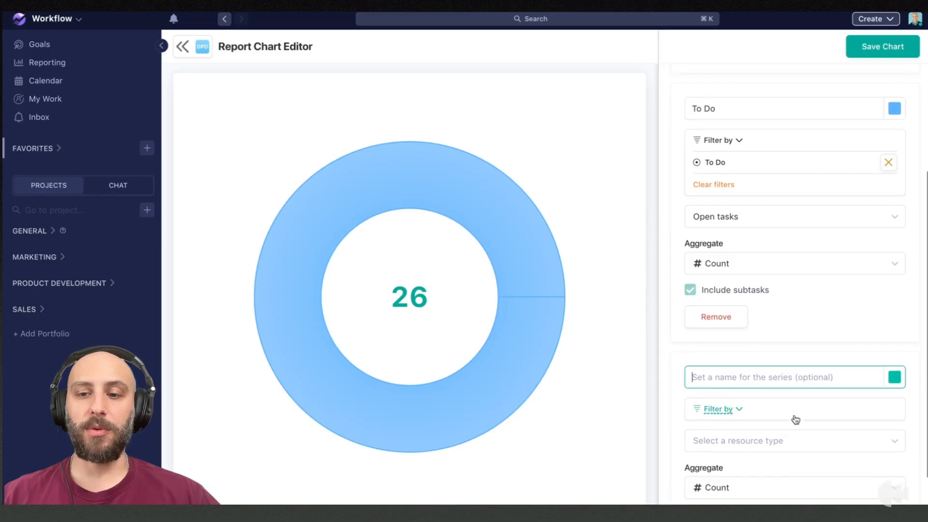
{"action": "scroll", "coordinate": [795, 419], "scroll_direction": "down", "scroll_amount": 1}
{"action": "left_click", "coordinate": [773, 367]}
{"action": "left_click", "coordinate": [731, 414]}
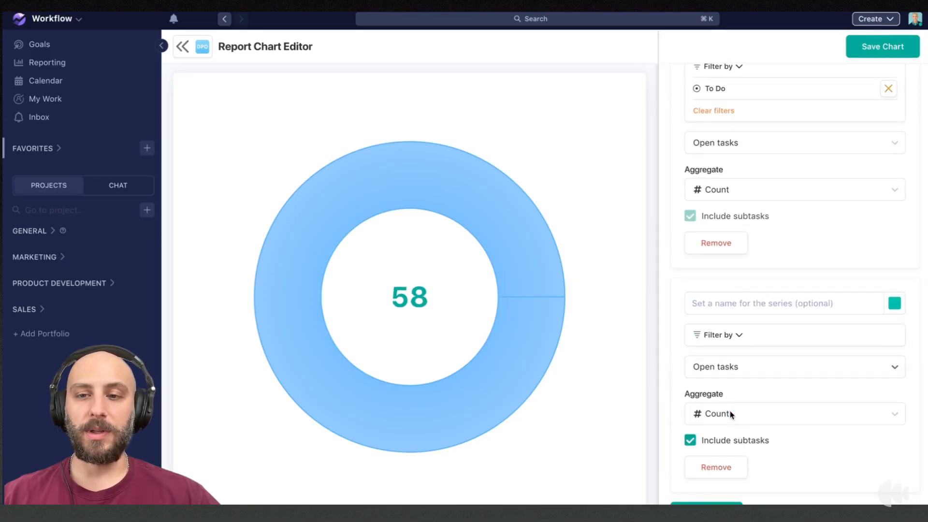
Step: Filter the second series by the In Progress status
{"action": "left_click", "coordinate": [735, 335]}
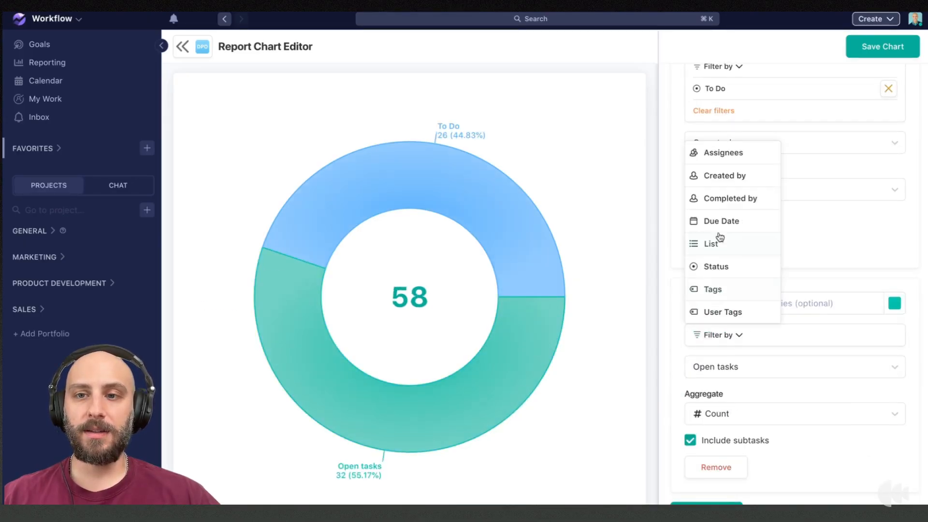
{"action": "left_click", "coordinate": [713, 266]}
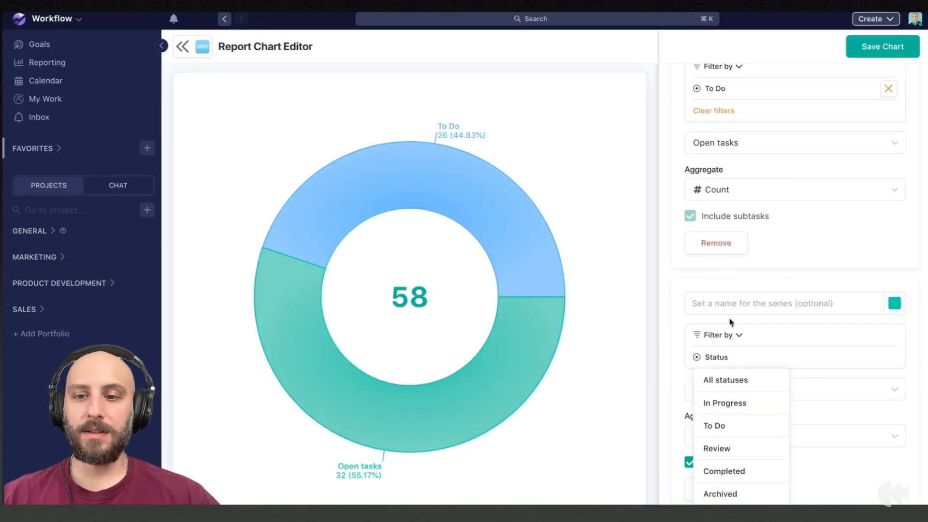
{"action": "left_click", "coordinate": [735, 404]}
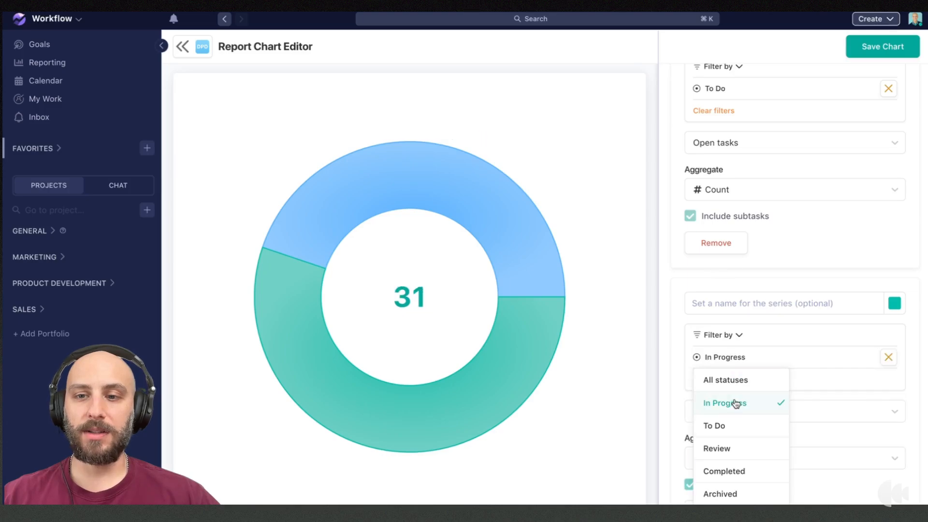
Step: Name the second series "In Progress" and change its color to orange
{"action": "left_click", "coordinate": [738, 296]}
{"action": "type", "text": "In Prog"}
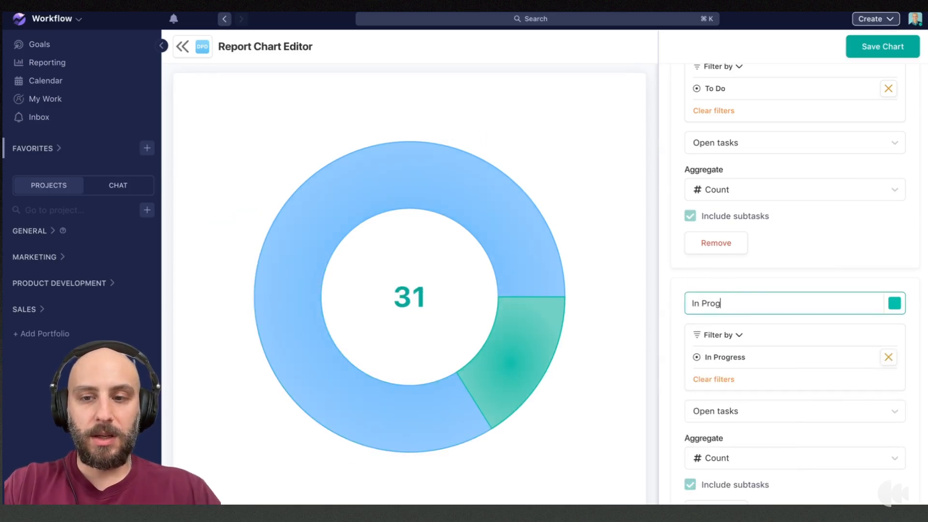
{"action": "type", "text": "ress"}
{"action": "left_click", "coordinate": [895, 303]}
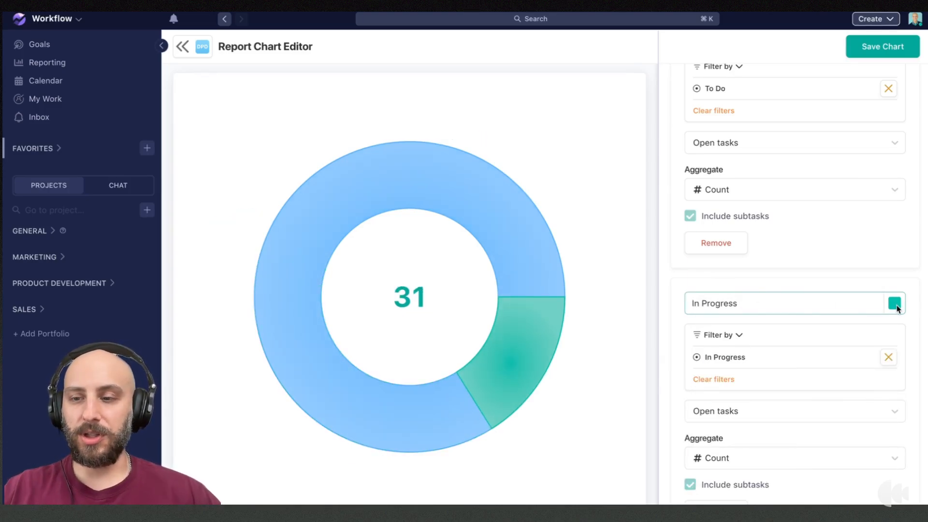
{"action": "left_click", "coordinate": [840, 405]}
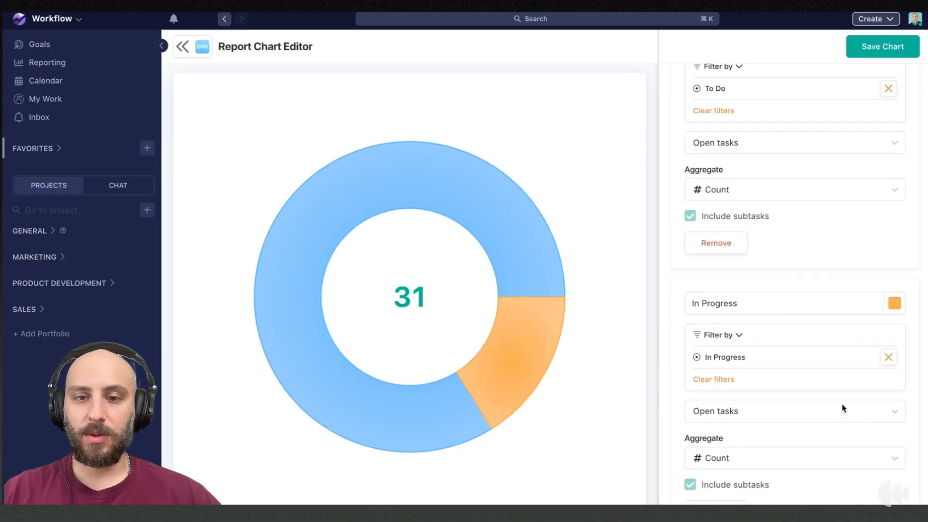
Step: Add a third series to the pie chart with Open tasks as its resource type
{"action": "scroll", "coordinate": [843, 409], "scroll_direction": "down", "scroll_amount": 4}
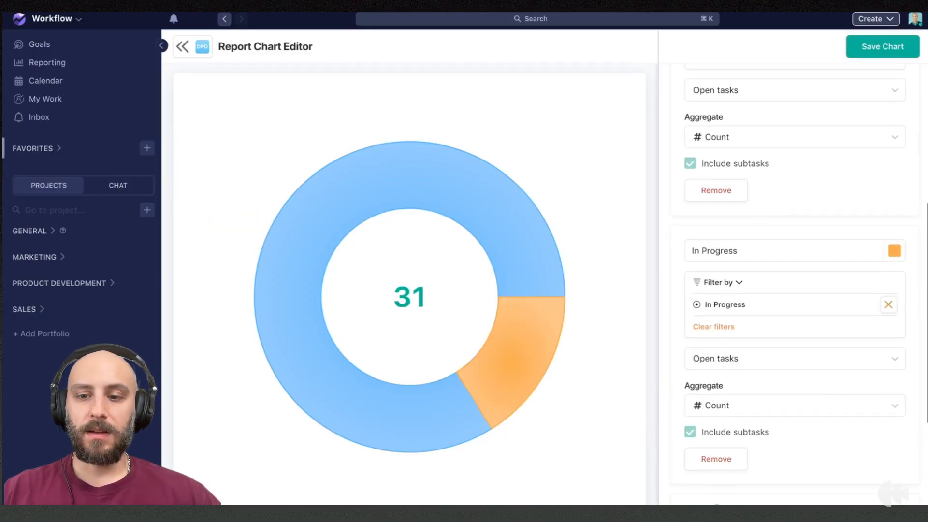
{"action": "scroll", "coordinate": [799, 422], "scroll_direction": "down", "scroll_amount": 4}
{"action": "left_click", "coordinate": [761, 439]}
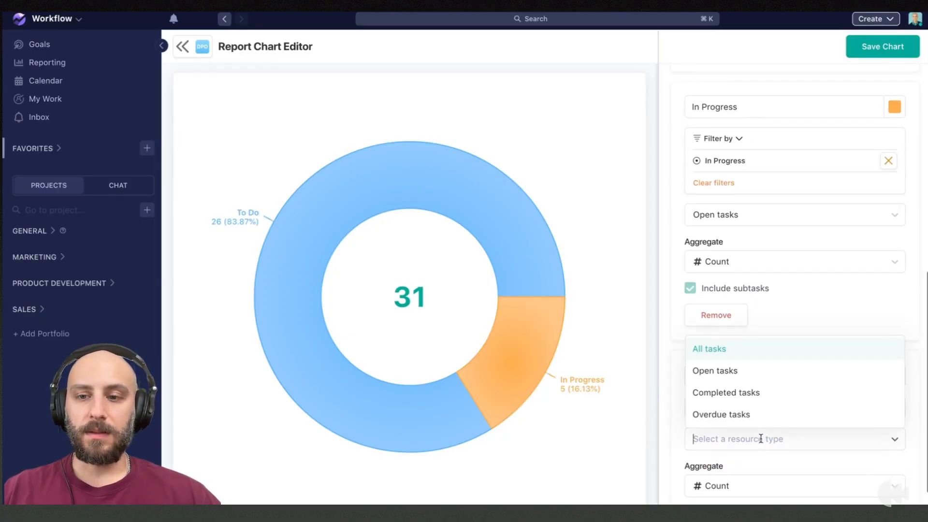
{"action": "left_click", "coordinate": [716, 370]}
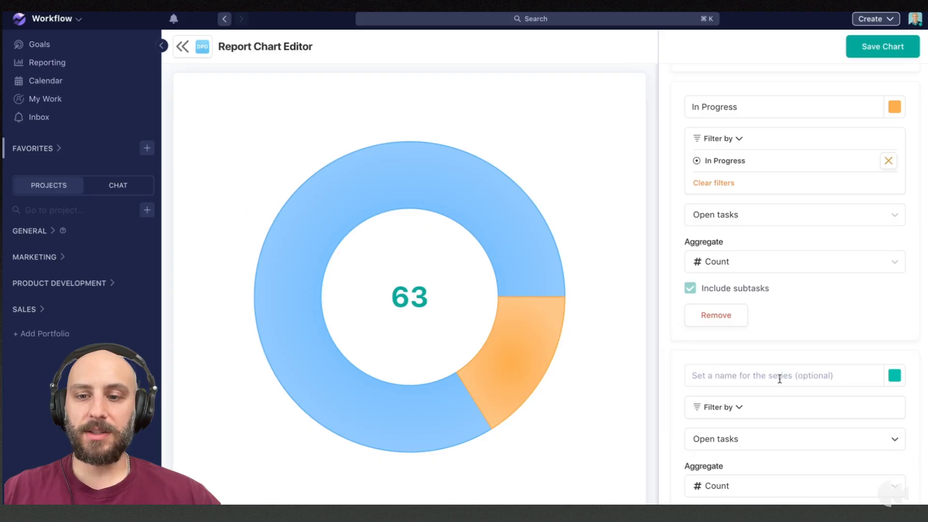
Step: Filter the third series by the Review status and name it "In Review"
{"action": "scroll", "coordinate": [779, 379], "scroll_direction": "down", "scroll_amount": 3}
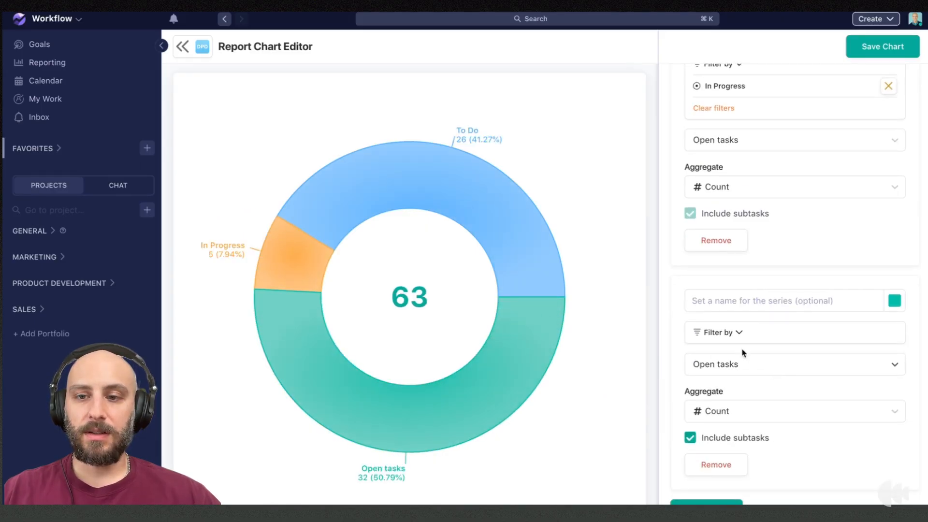
{"action": "left_click", "coordinate": [731, 333]}
{"action": "left_click", "coordinate": [719, 266]}
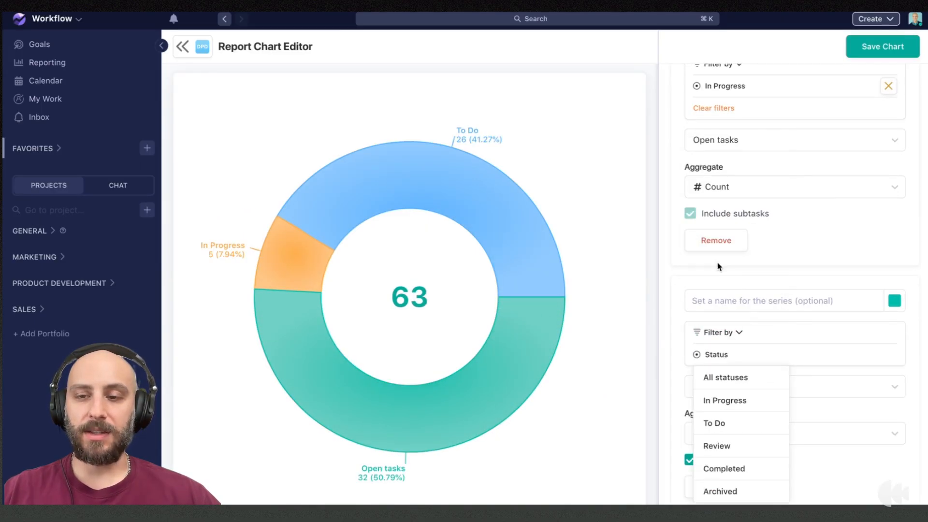
{"action": "left_click", "coordinate": [743, 445]}
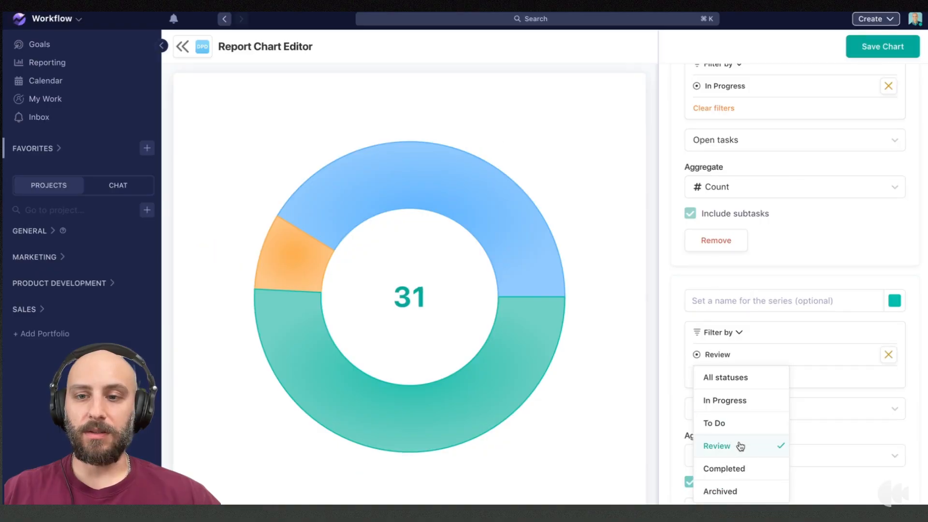
{"action": "left_click", "coordinate": [698, 301]}
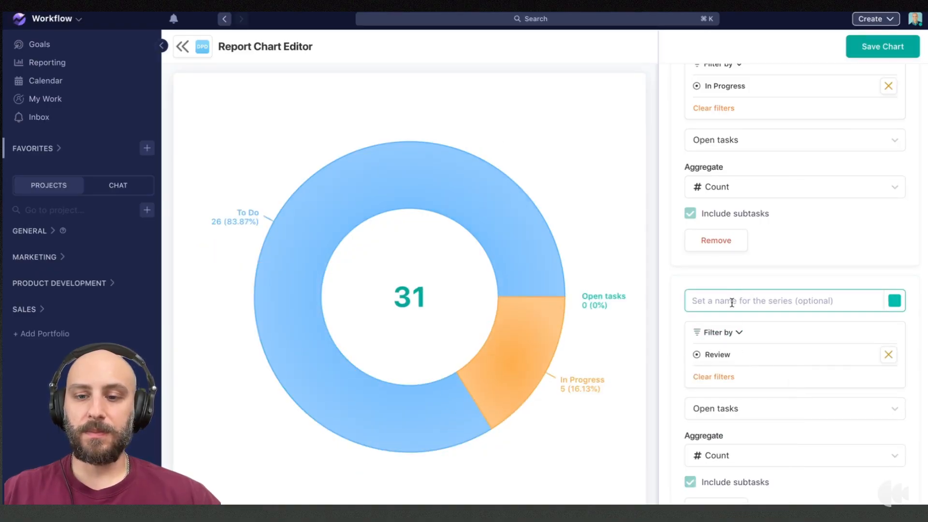
{"action": "type", "text": "In Rev"}
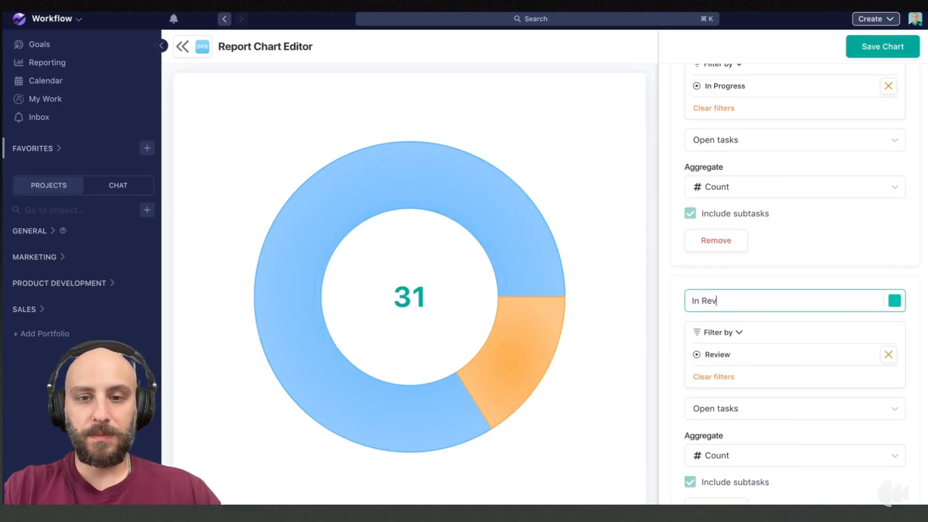
{"action": "type", "text": "iew"}
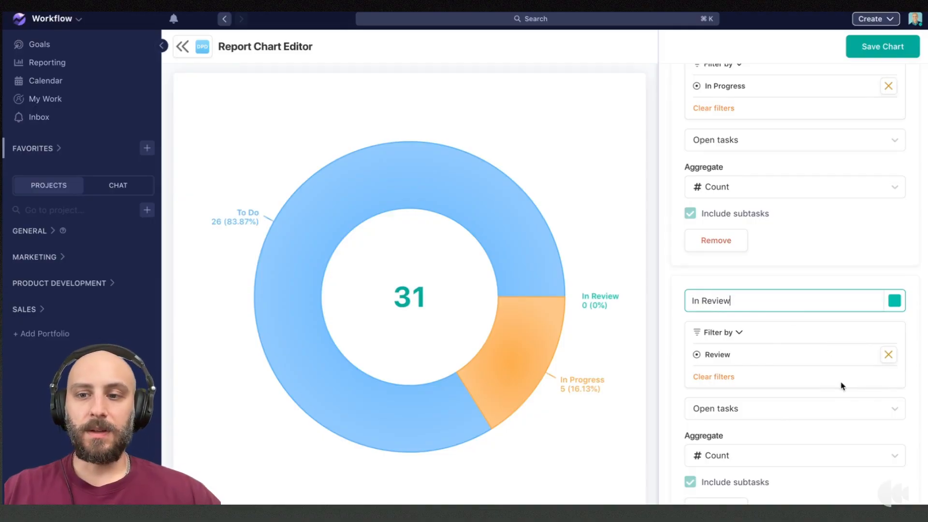
Step: Add a fourth series to the pie chart with Completed tasks as its resource type
{"action": "scroll", "coordinate": [848, 389], "scroll_direction": "down", "scroll_amount": 1}
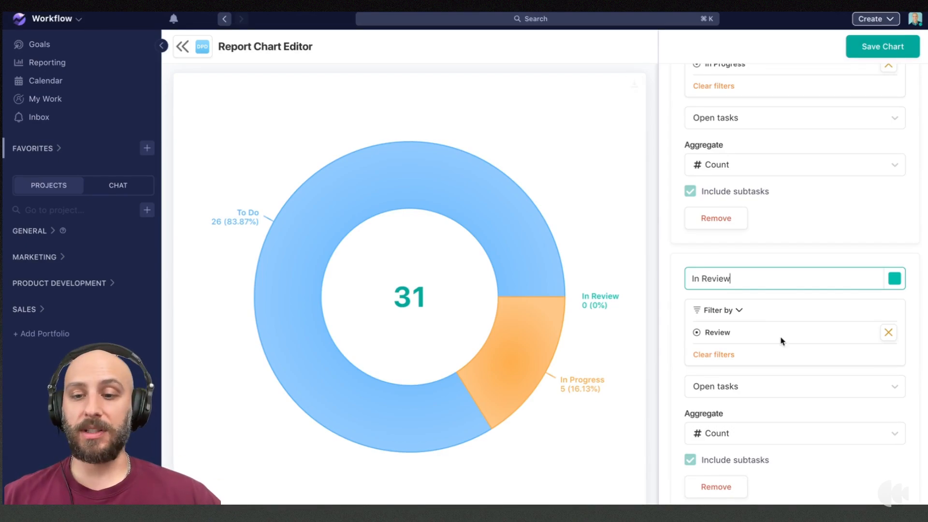
{"action": "scroll", "coordinate": [778, 345], "scroll_direction": "down", "scroll_amount": 1}
{"action": "left_click", "coordinate": [715, 500]}
{"action": "scroll", "coordinate": [760, 464], "scroll_direction": "down", "scroll_amount": 5}
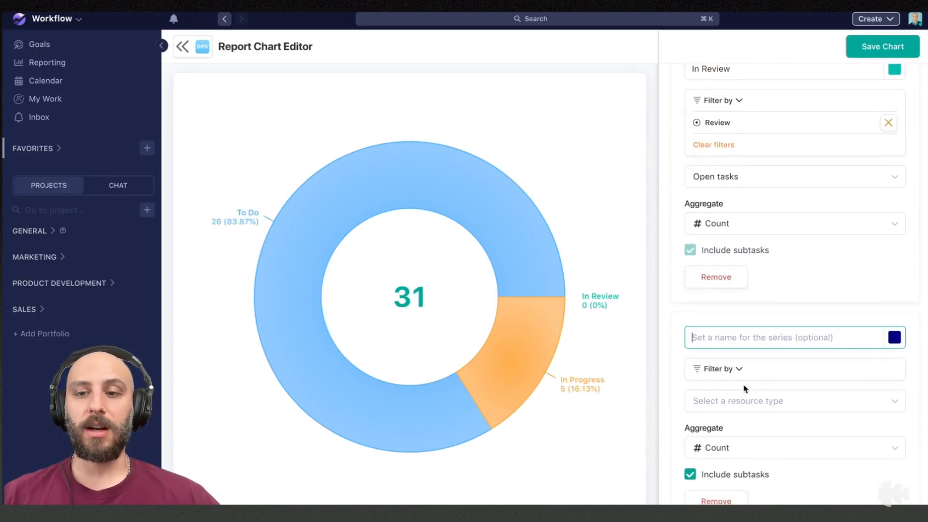
{"action": "left_click", "coordinate": [735, 399]}
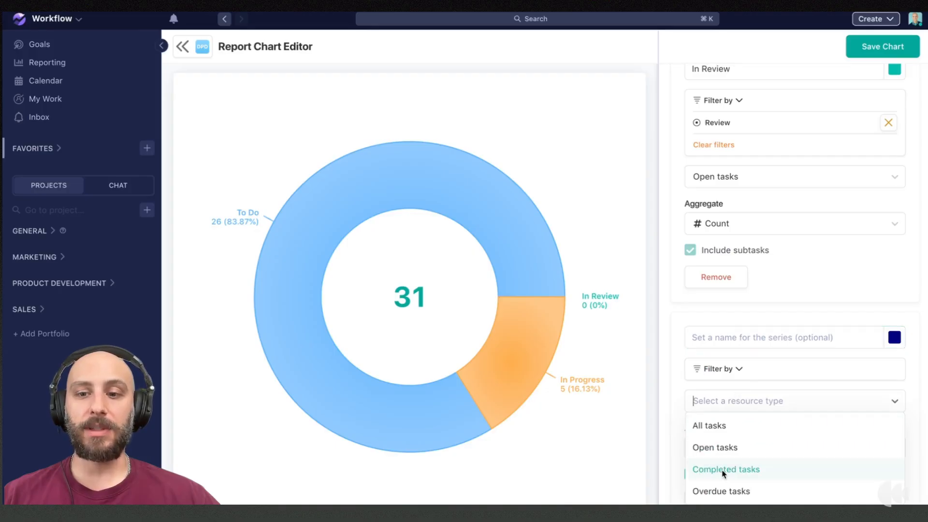
{"action": "left_click", "coordinate": [724, 471]}
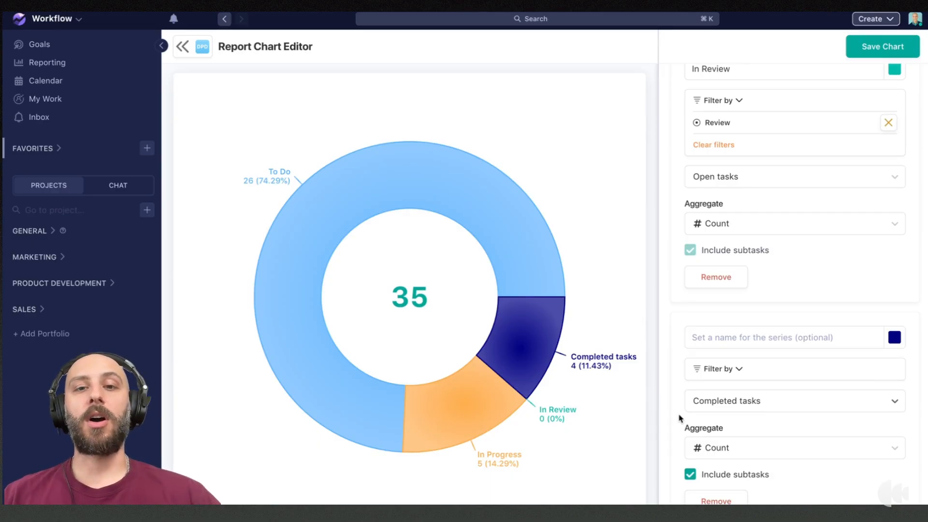
{"action": "scroll", "coordinate": [678, 413], "scroll_direction": "down", "scroll_amount": 1}
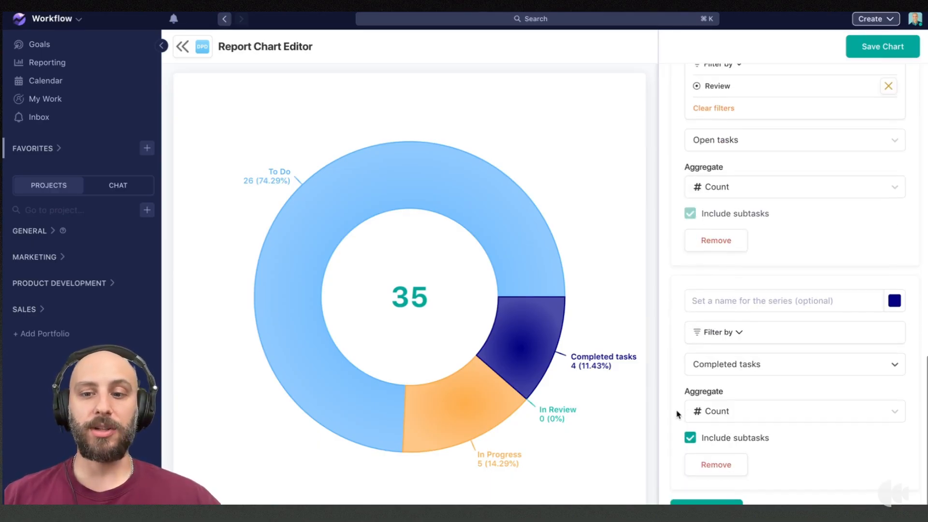
Step: Name the pie chart "Tasks by Status" and save it to the project dashboard
{"action": "scroll", "coordinate": [686, 412], "scroll_direction": "up", "scroll_amount": 10}
{"action": "scroll", "coordinate": [688, 412], "scroll_direction": "up", "scroll_amount": 10}
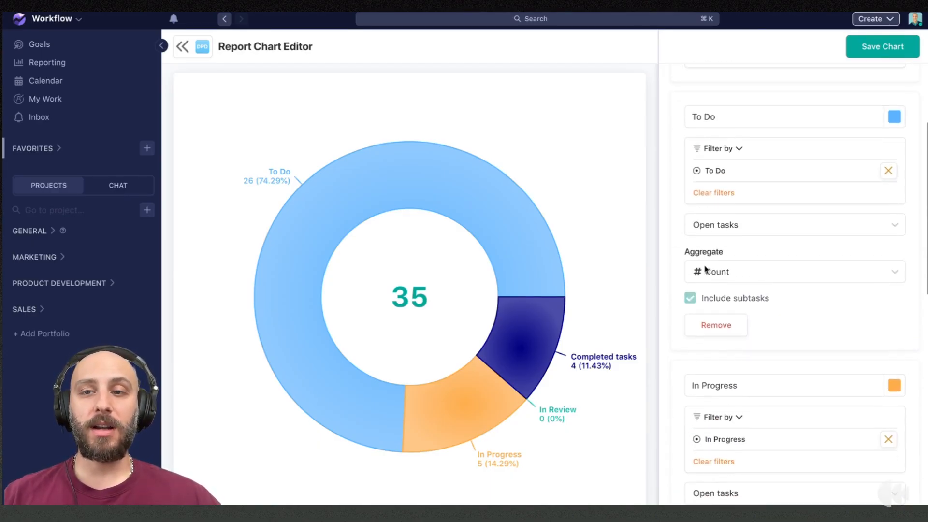
{"action": "left_click", "coordinate": [731, 115]}
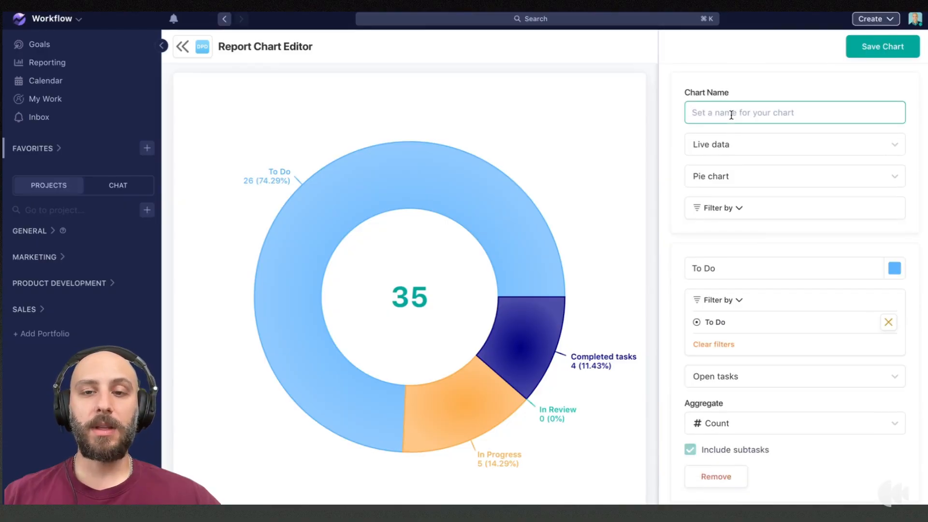
{"action": "type", "text": "Tasks"}
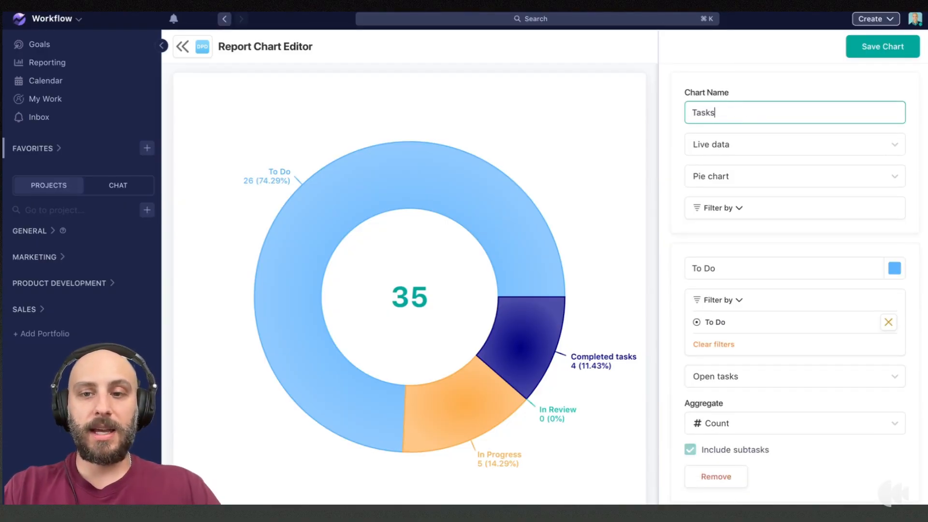
{"action": "type", "text": " by Status"}
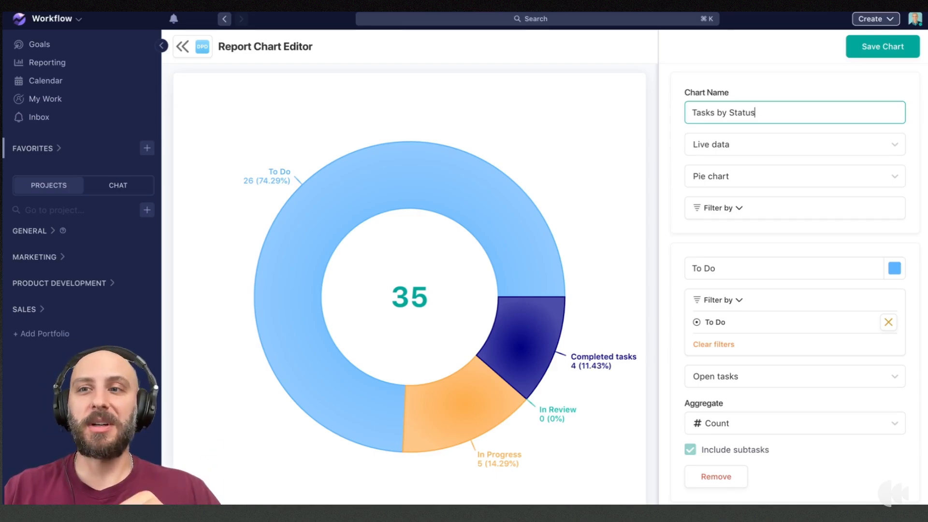
{"action": "left_click", "coordinate": [869, 51]}
Step: View the Tasks by Status widget on the dashboard at full width, then restore its normal size
{"action": "scroll", "coordinate": [560, 179], "scroll_direction": "down", "scroll_amount": 12}
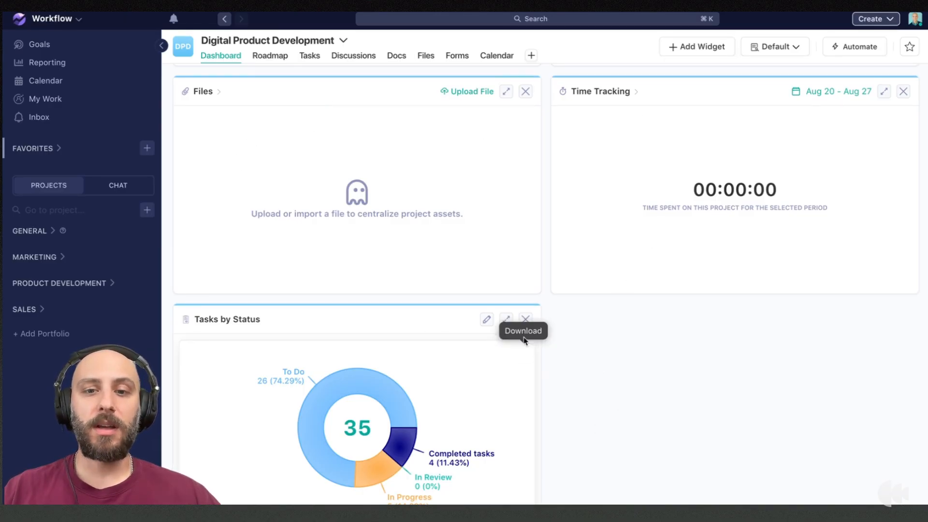
{"action": "left_click", "coordinate": [506, 320]}
{"action": "scroll", "coordinate": [666, 354], "scroll_direction": "down", "scroll_amount": 3}
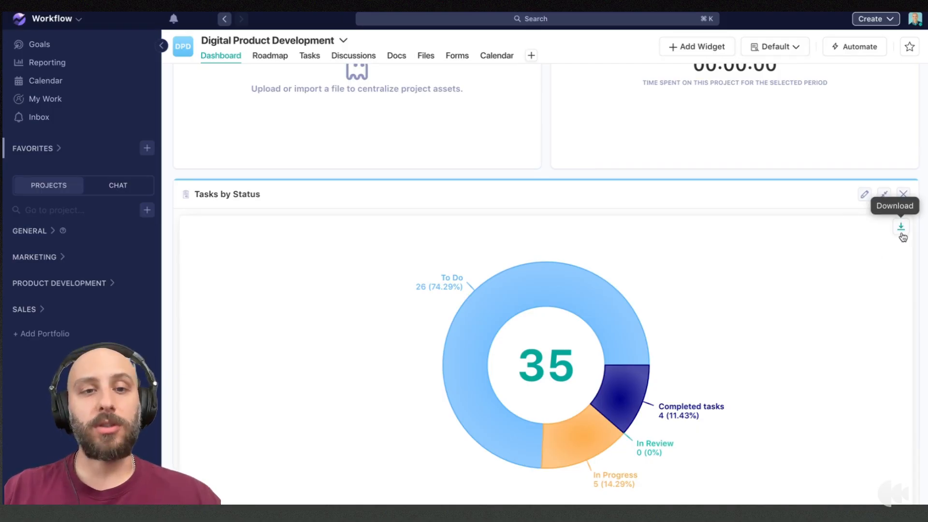
{"action": "left_click", "coordinate": [884, 194]}
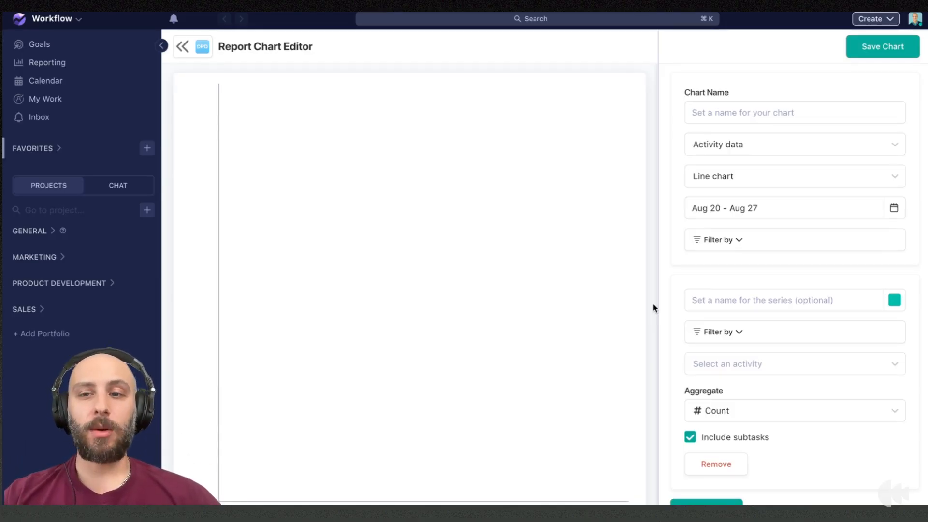
Step: Set the new report chart to use Historical data and display as a Stacked area chart
{"action": "left_click", "coordinate": [766, 152]}
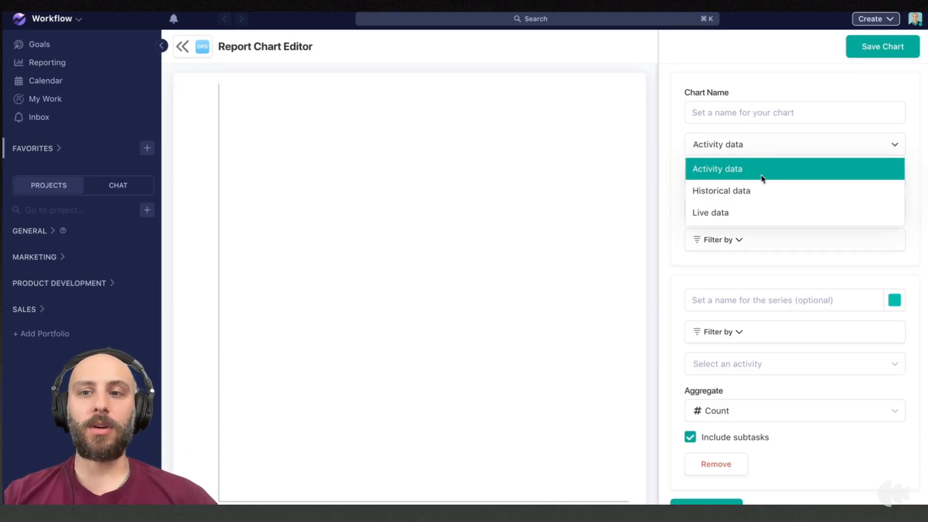
{"action": "left_click", "coordinate": [759, 193]}
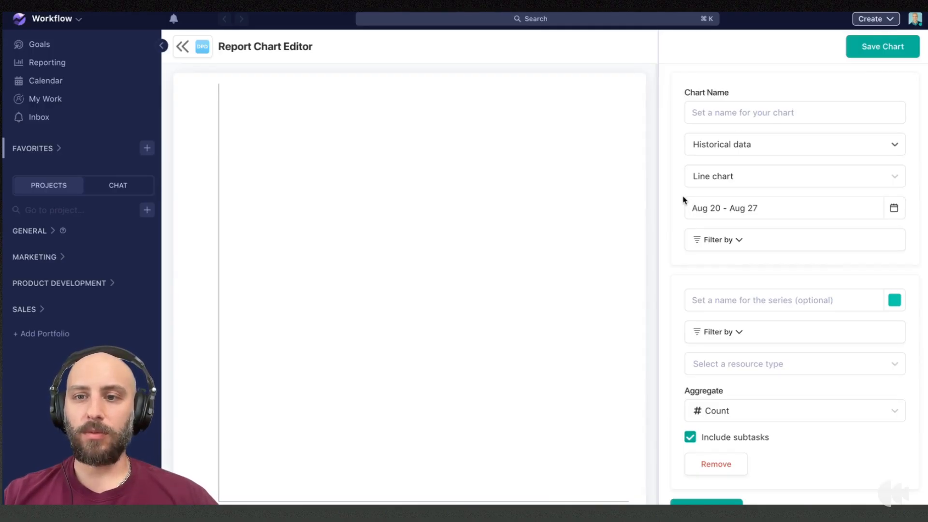
{"action": "left_click", "coordinate": [733, 178]}
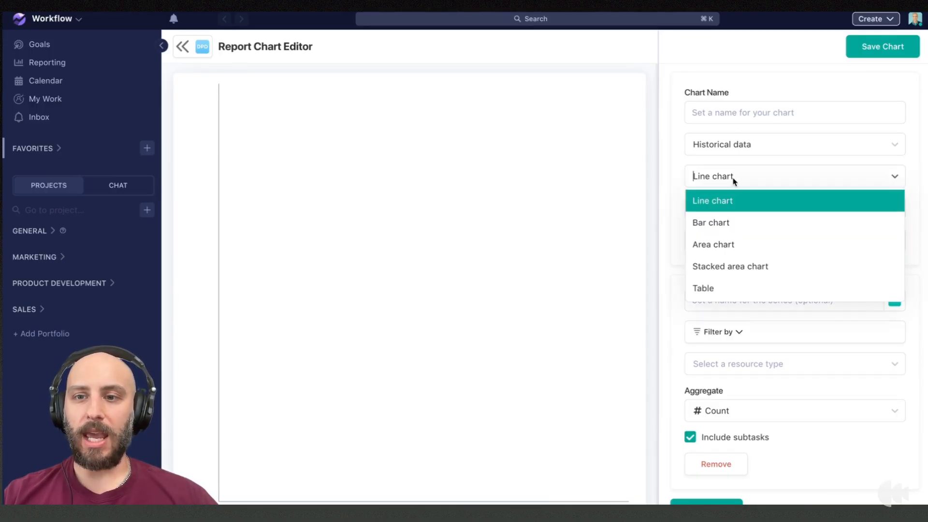
{"action": "left_click", "coordinate": [748, 267]}
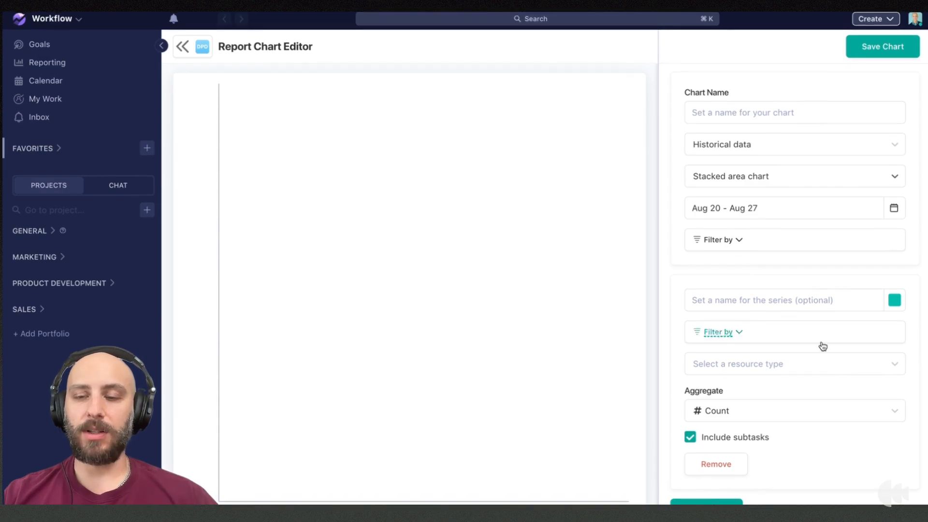
Step: Set the first series to Completed tasks with subtasks included and name it "Completed Tasks"
{"action": "left_click", "coordinate": [825, 365]}
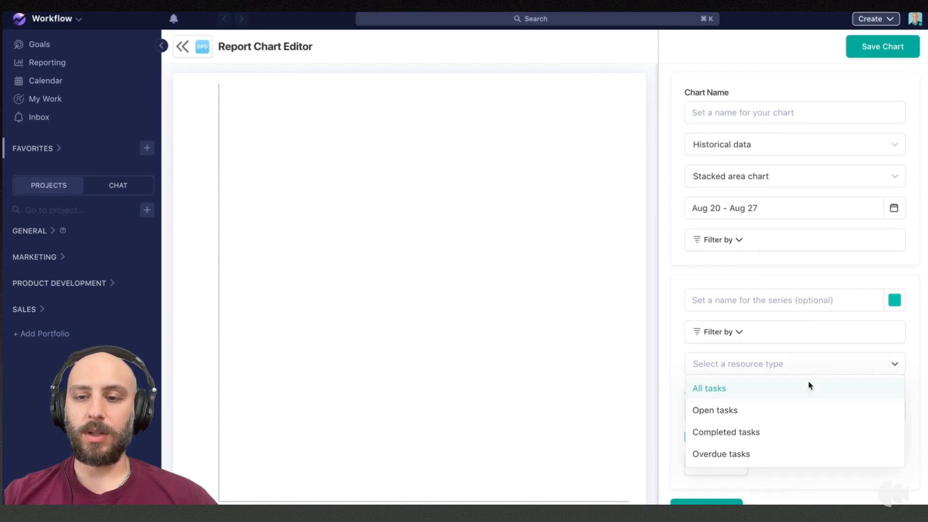
{"action": "left_click", "coordinate": [793, 431]}
{"action": "left_click", "coordinate": [730, 300]}
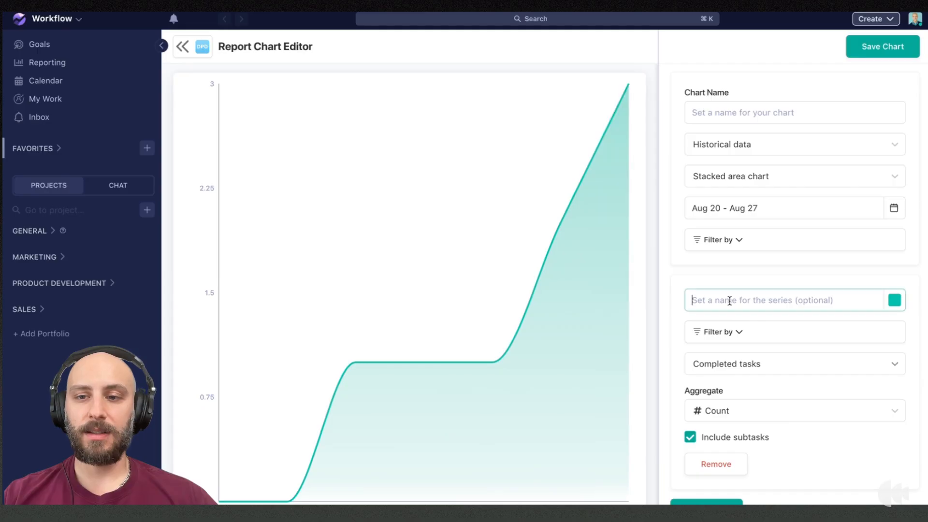
{"action": "type", "text": "Compl"}
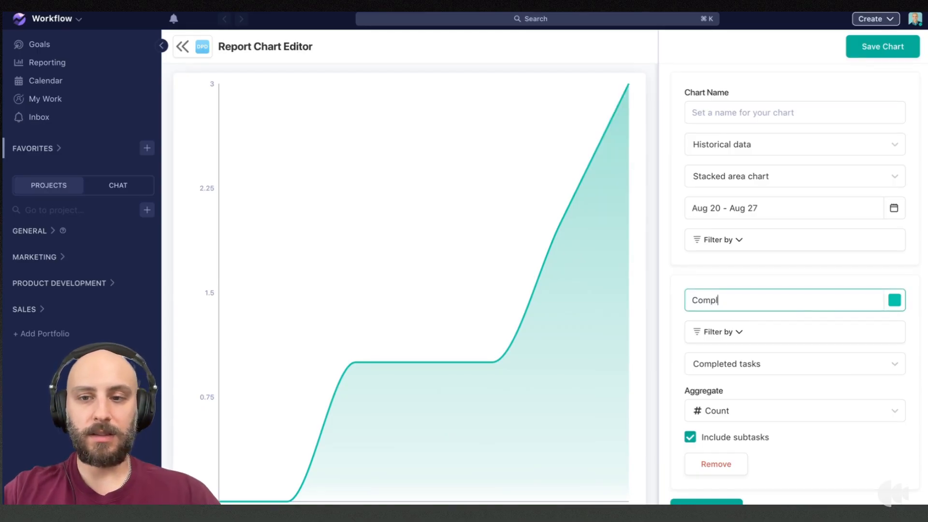
{"action": "type", "text": "eted Tasks"}
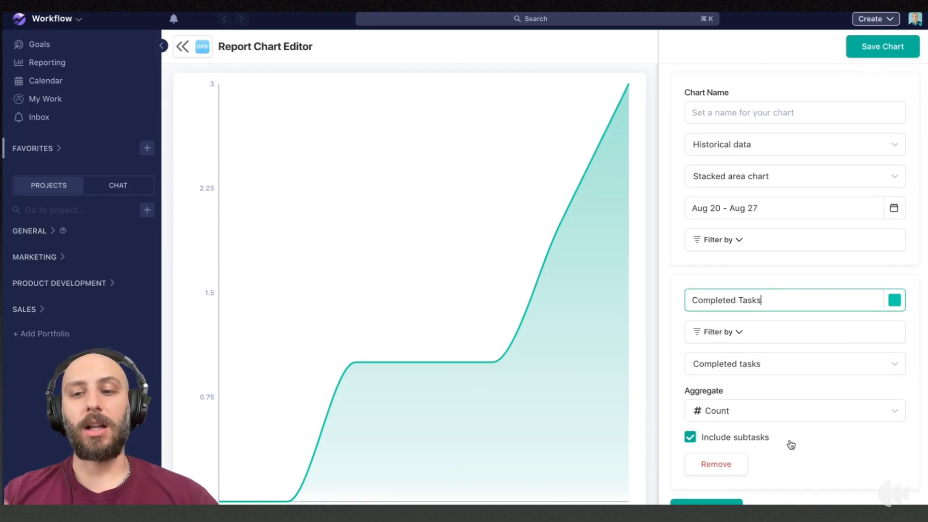
{"action": "left_click", "coordinate": [689, 442]}
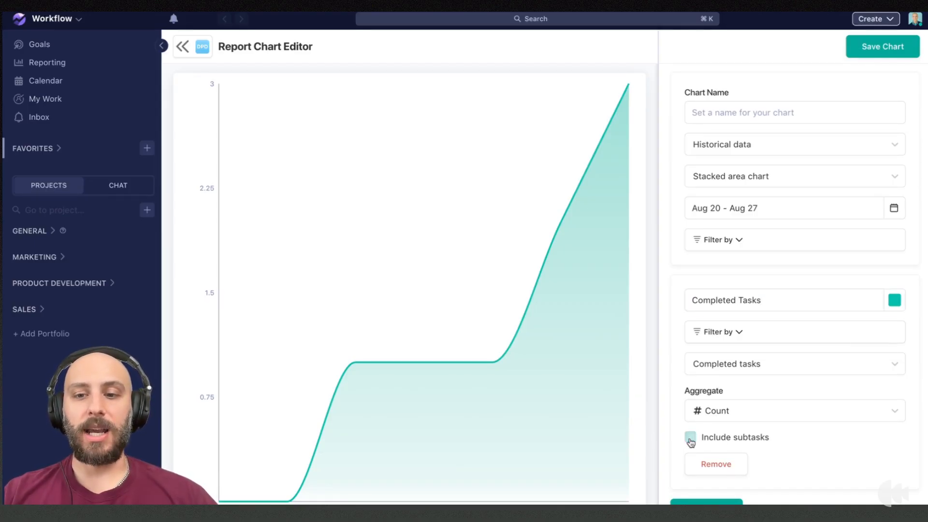
{"action": "left_click", "coordinate": [689, 442]}
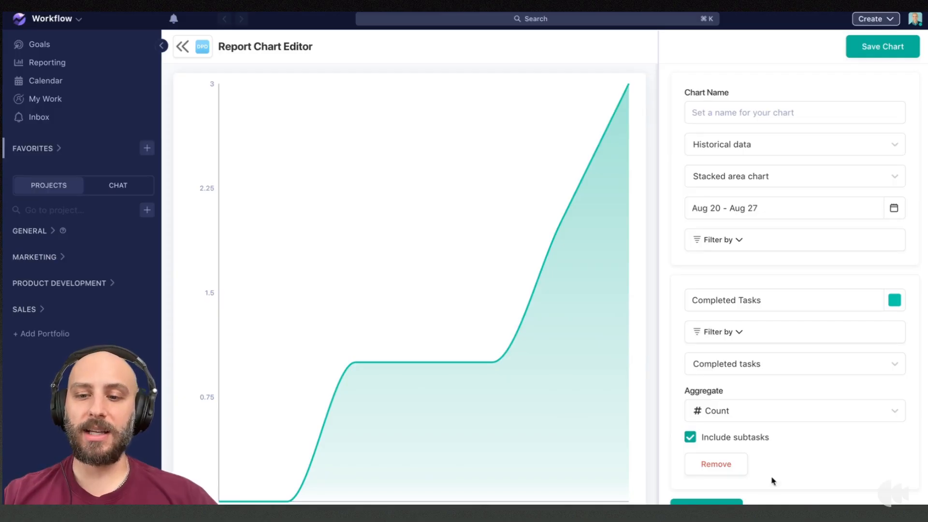
Step: Add a second series to the stacked area chart with Open tasks as its resource type
{"action": "scroll", "coordinate": [810, 402], "scroll_direction": "down", "scroll_amount": 1}
{"action": "scroll", "coordinate": [810, 402], "scroll_direction": "down", "scroll_amount": 4}
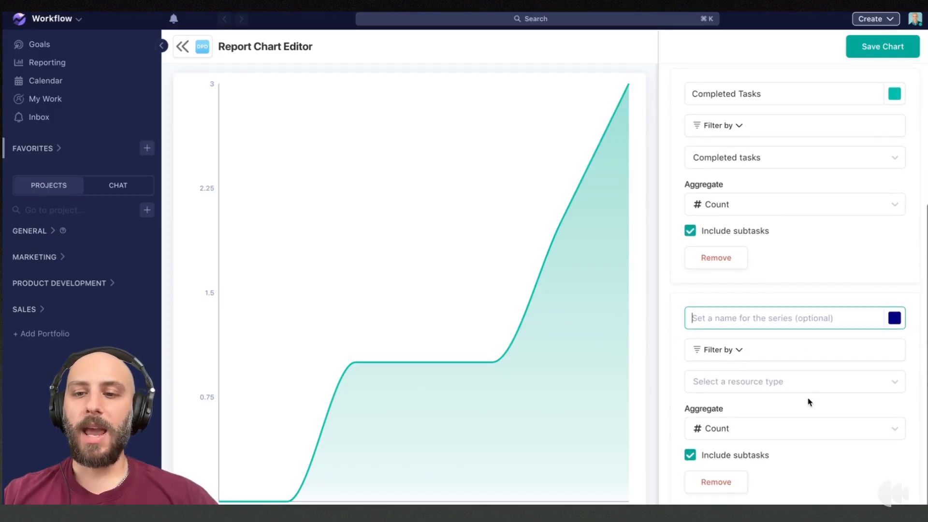
{"action": "left_click", "coordinate": [811, 389]}
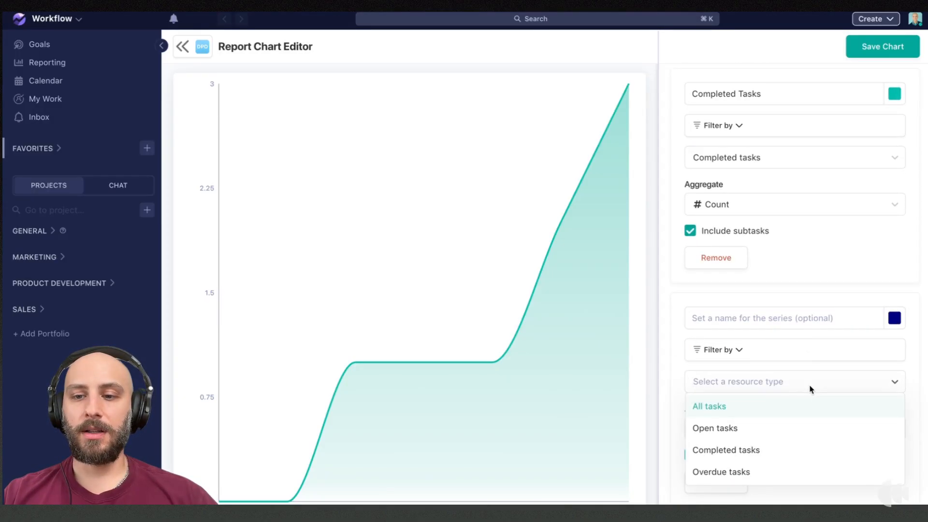
{"action": "left_click", "coordinate": [799, 433]}
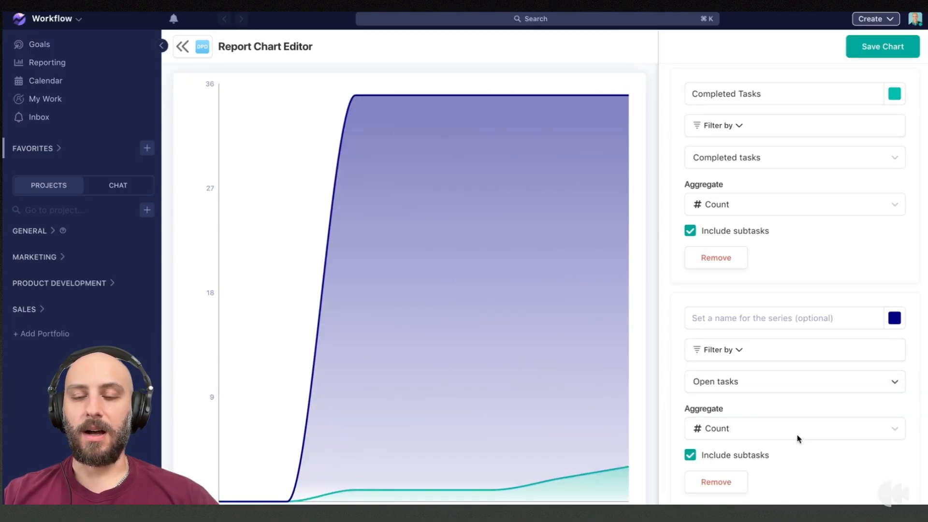
Step: Name the second series, the one counting open tasks, "Open Tasks"
{"action": "left_click", "coordinate": [752, 320]}
{"action": "type", "text": "Op"}
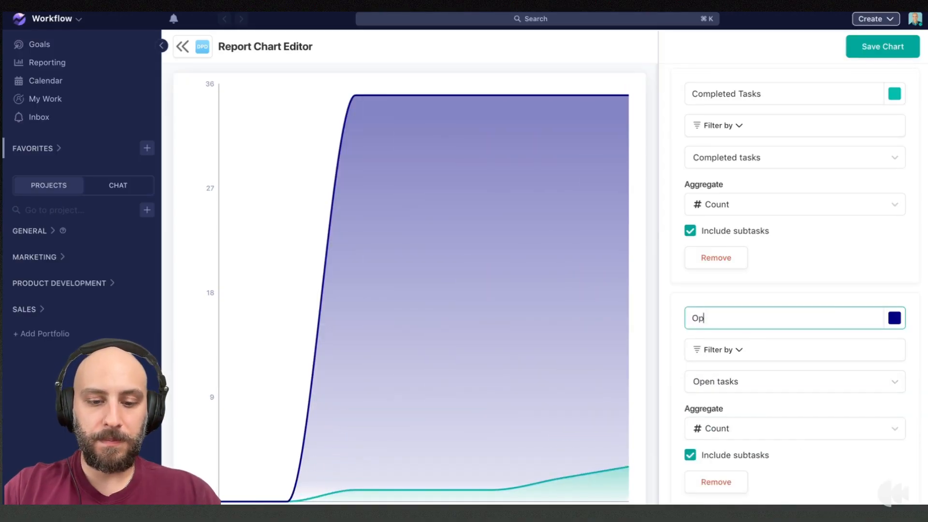
{"action": "type", "text": "en Tasks"}
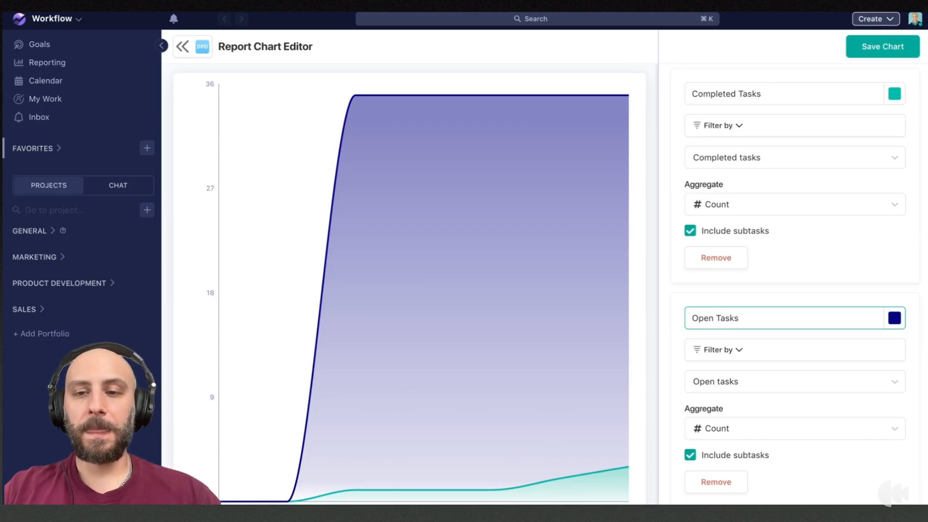
{"action": "scroll", "coordinate": [669, 297], "scroll_direction": "up", "scroll_amount": 1}
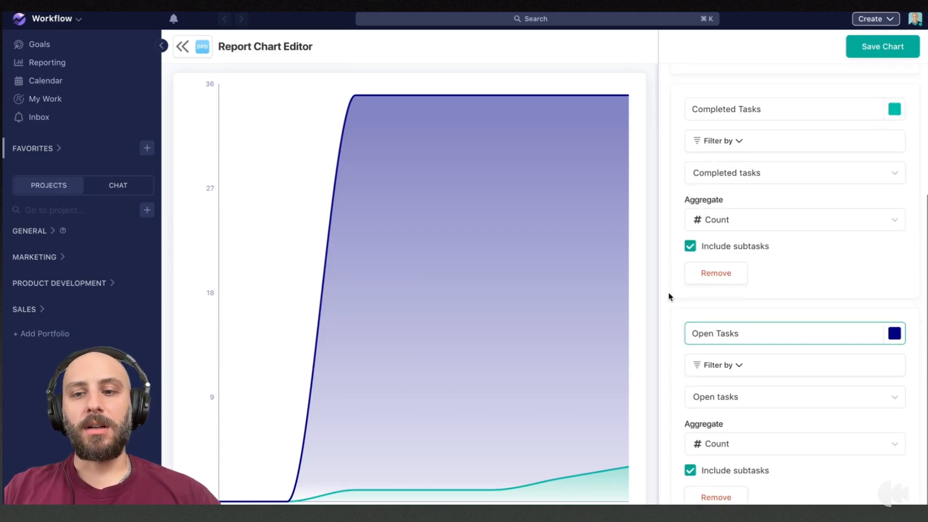
{"action": "scroll", "coordinate": [669, 296], "scroll_direction": "down", "scroll_amount": 2}
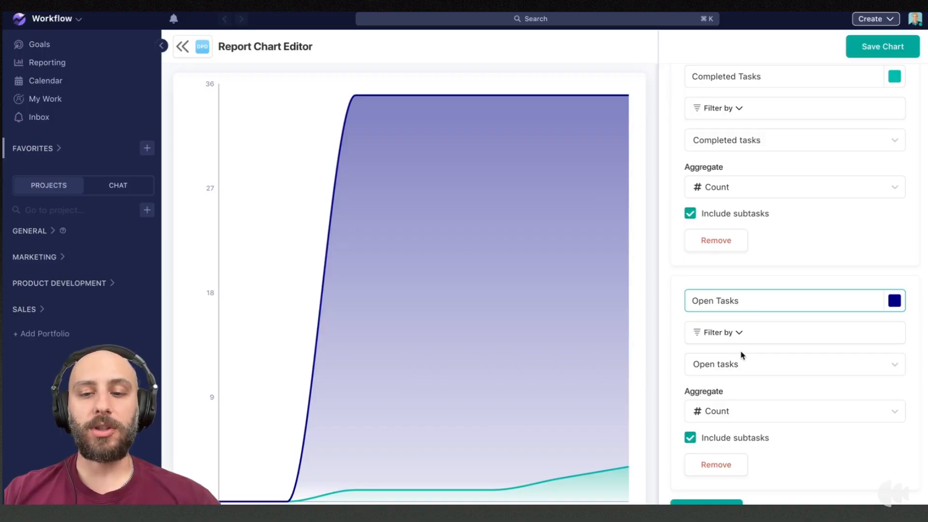
{"action": "mouse_move", "coordinate": [617, 477]}
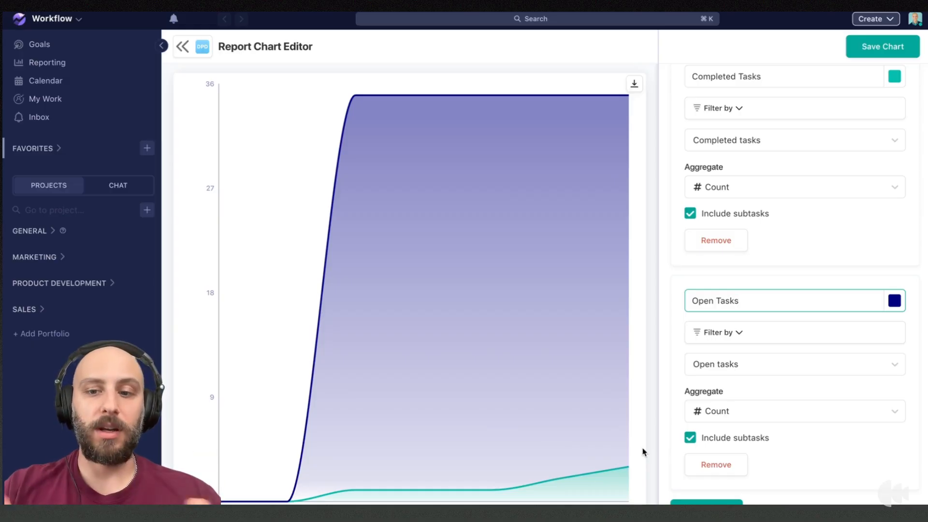
Step: Name the chart "Open vs Completed Tasks Over Time" and save it to the project dashboard
{"action": "scroll", "coordinate": [722, 304], "scroll_direction": "up", "scroll_amount": 5}
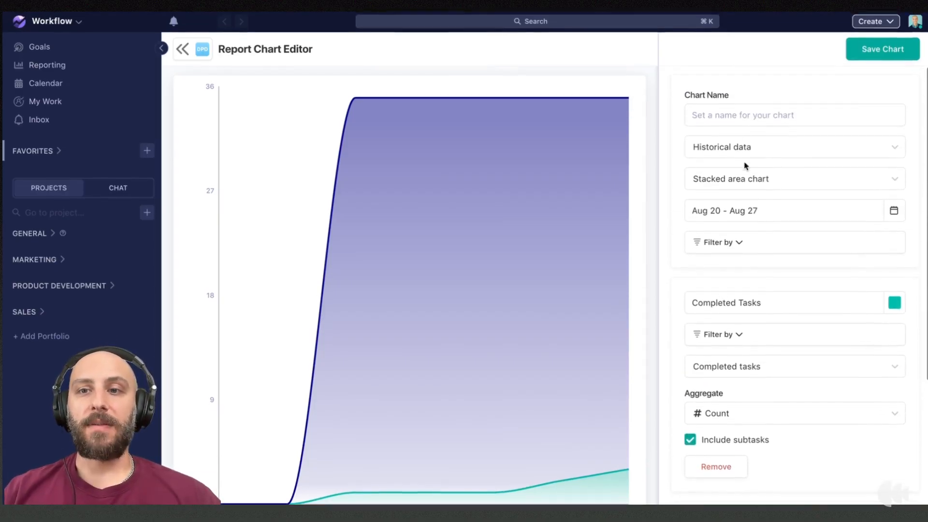
{"action": "left_click", "coordinate": [740, 113]}
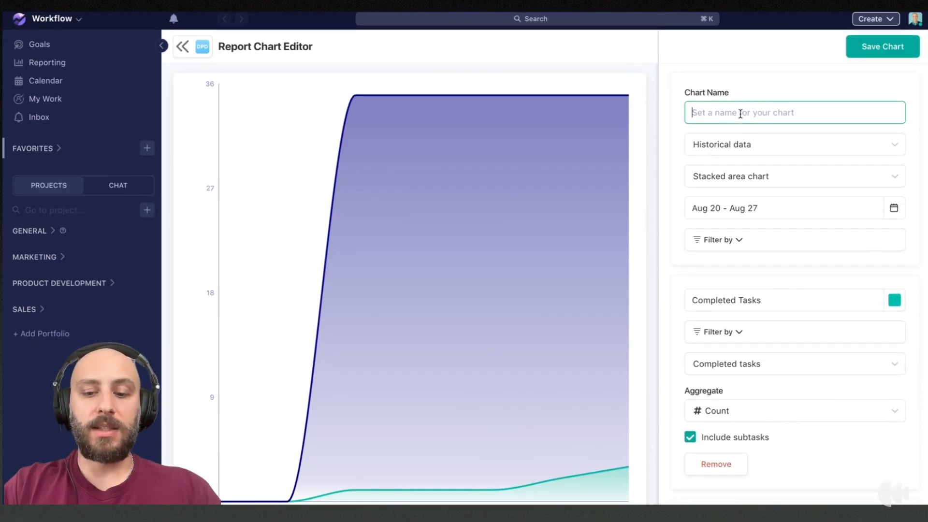
{"action": "type", "text": "Open vs "}
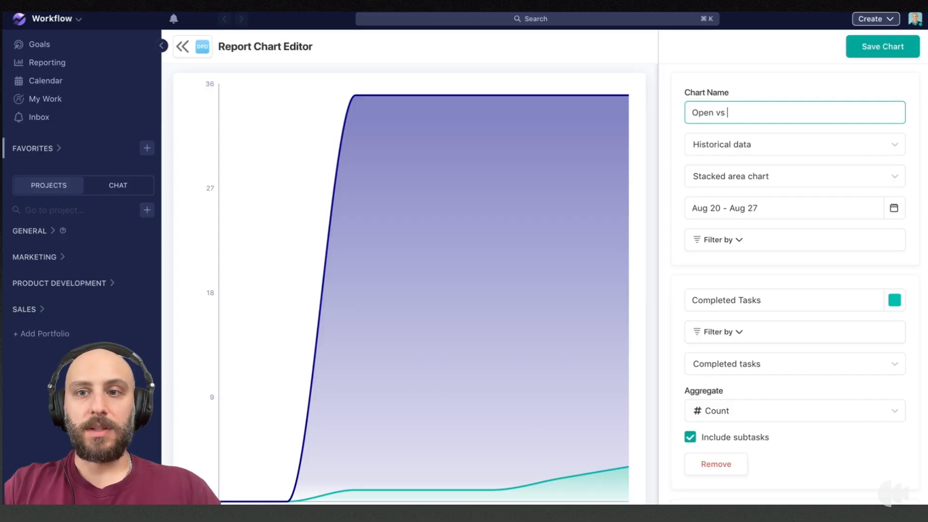
{"action": "type", "text": "Completed Ta"}
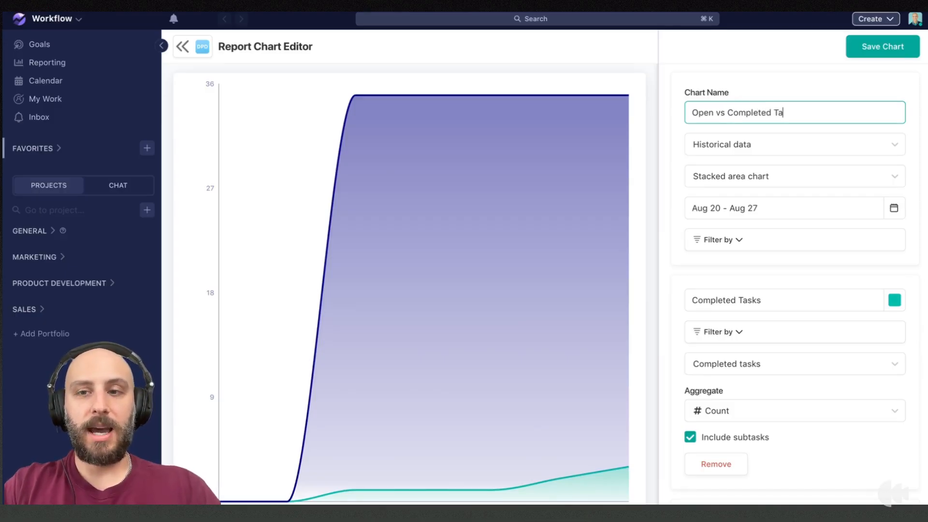
{"action": "type", "text": "sks Over"}
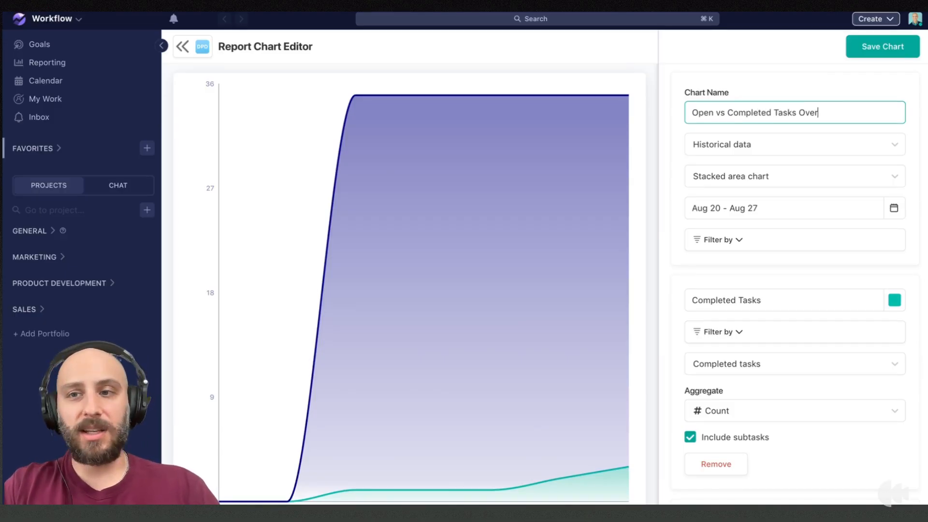
{"action": "type", "text": " Time"}
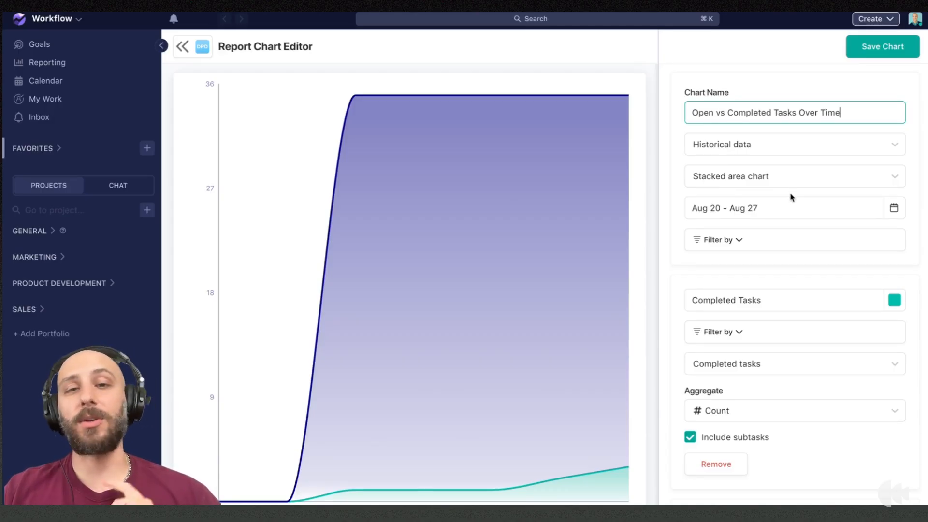
{"action": "left_click", "coordinate": [878, 51]}
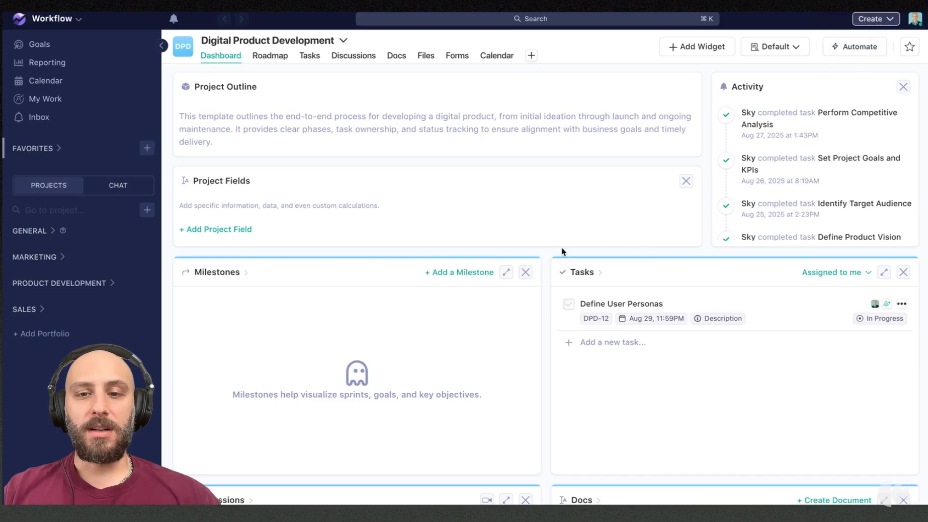
Step: Expand the Open vs Completed Tasks Over Time widget to full width on the dashboard
{"action": "scroll", "coordinate": [561, 247], "scroll_direction": "down", "scroll_amount": 10}
{"action": "scroll", "coordinate": [561, 247], "scroll_direction": "down", "scroll_amount": 2}
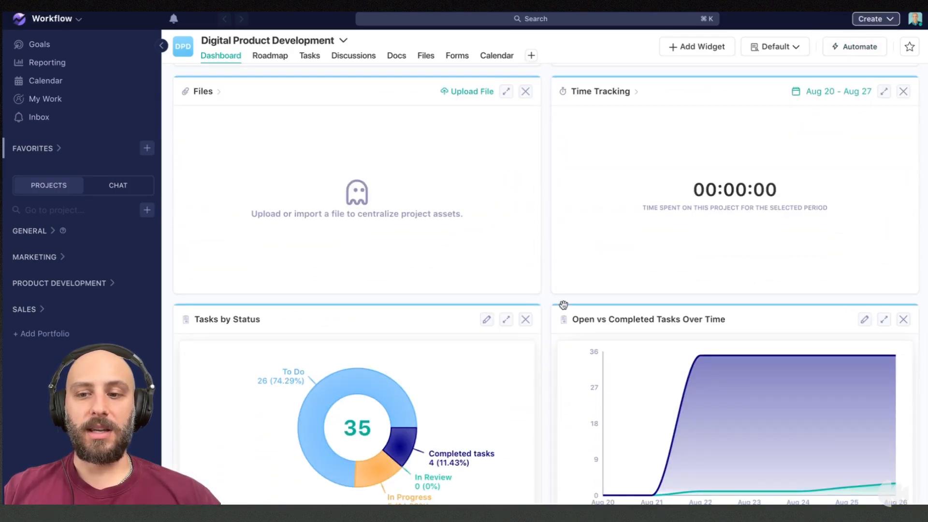
{"action": "left_click", "coordinate": [882, 320]}
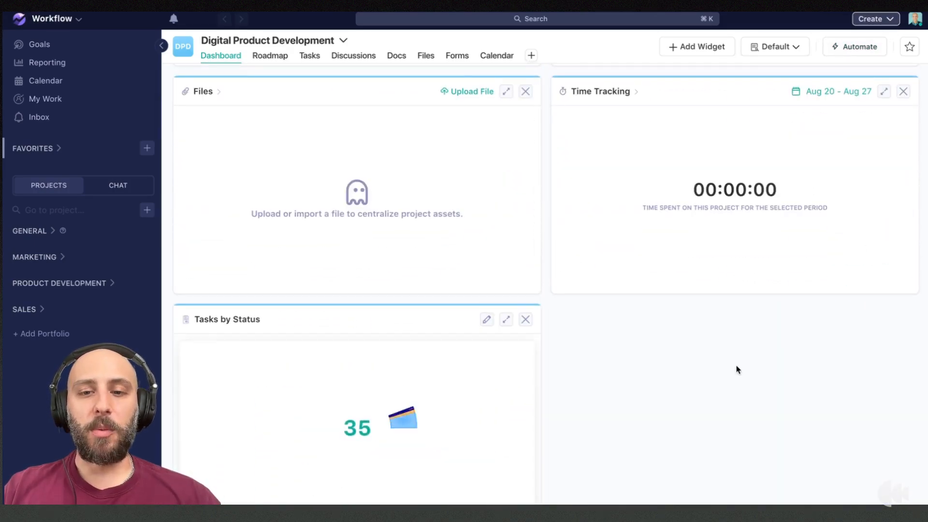
{"action": "scroll", "coordinate": [735, 368], "scroll_direction": "down", "scroll_amount": 7}
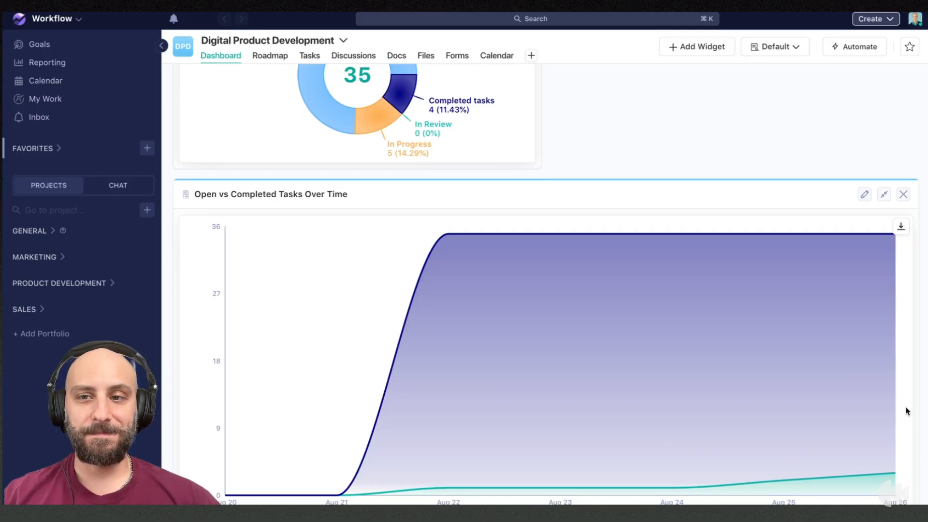
Step: Open a blank report chart based on Activity data and display it as a Bar chart
{"action": "left_click", "coordinate": [865, 194]}
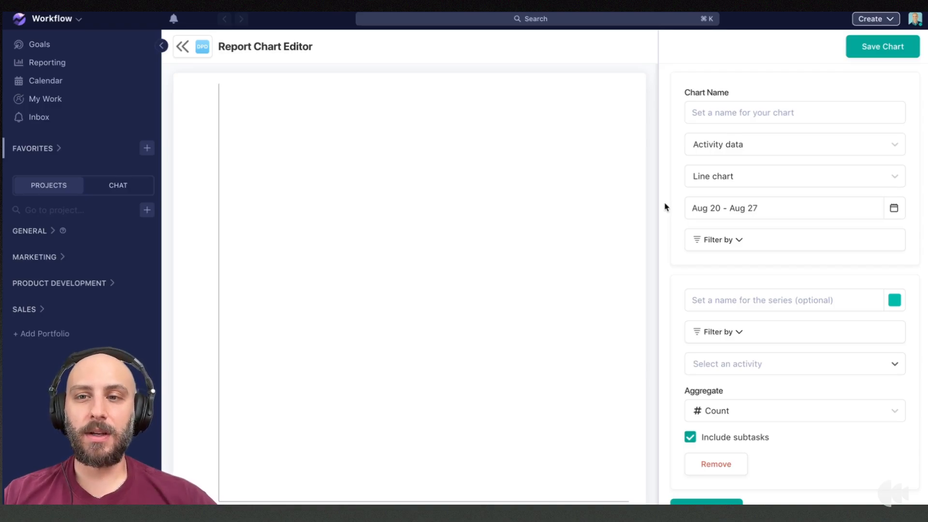
{"action": "left_click", "coordinate": [761, 182]}
{"action": "left_click", "coordinate": [753, 229]}
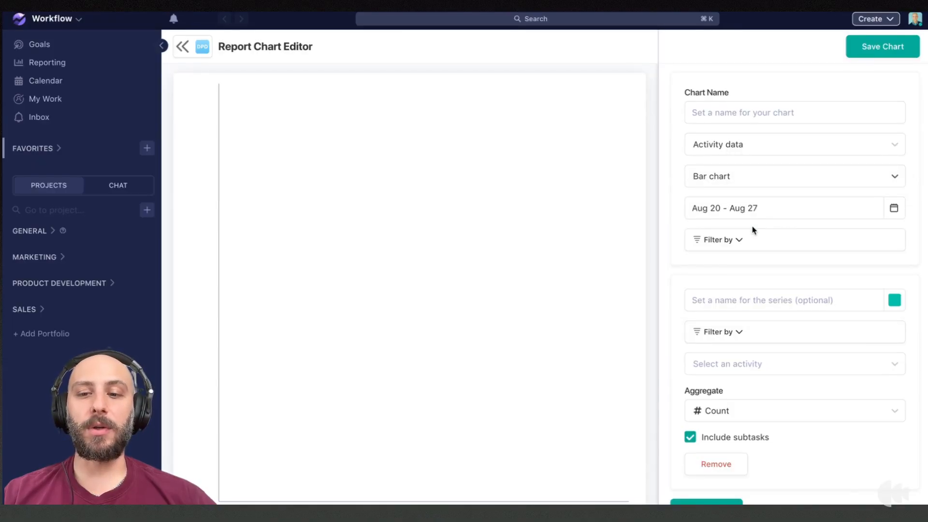
Step: Set the first series of the bar chart to the Task status updated activity
{"action": "left_click", "coordinate": [764, 301]}
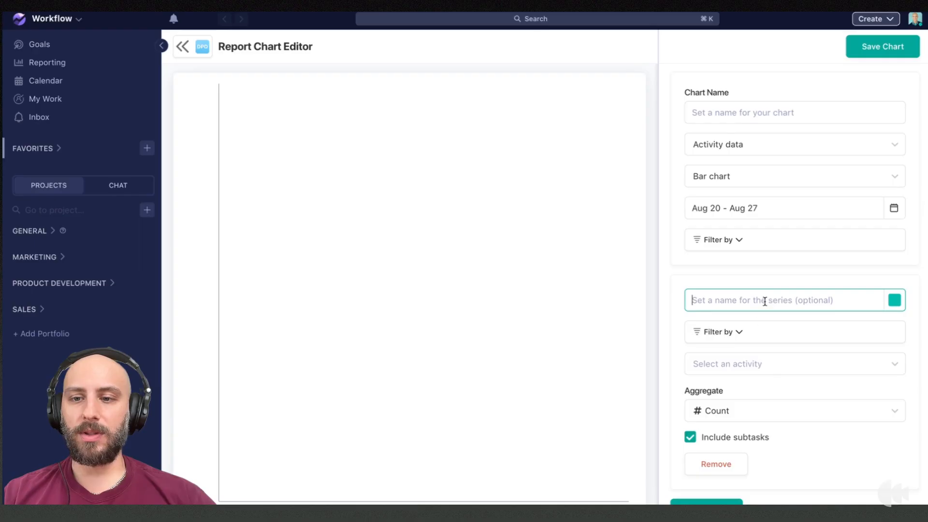
{"action": "left_click", "coordinate": [773, 366]}
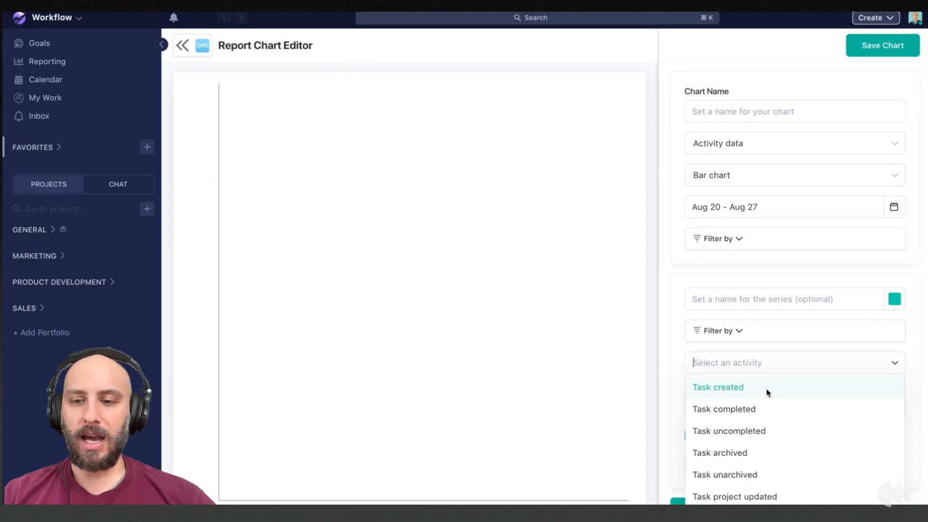
{"action": "scroll", "coordinate": [768, 392], "scroll_direction": "down", "scroll_amount": 1}
{"action": "scroll", "coordinate": [769, 394], "scroll_direction": "down", "scroll_amount": 1}
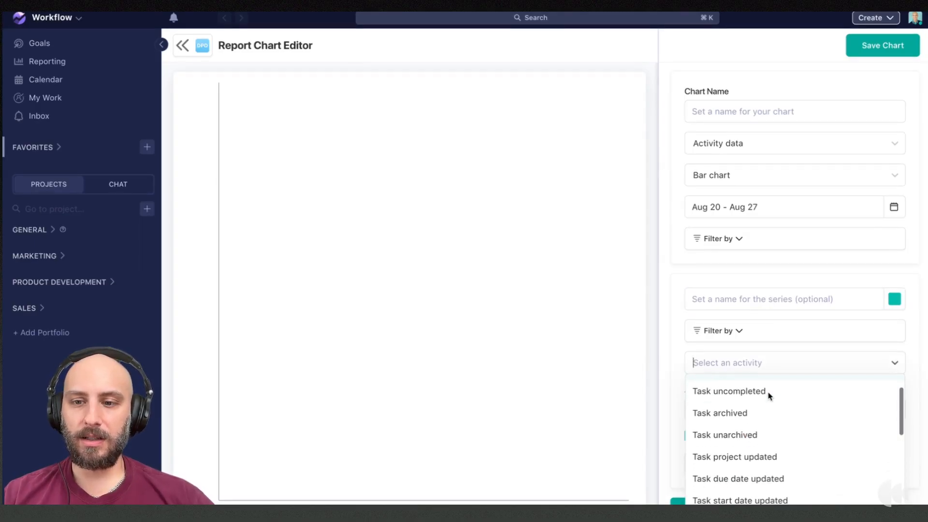
{"action": "scroll", "coordinate": [769, 394], "scroll_direction": "down", "scroll_amount": 2}
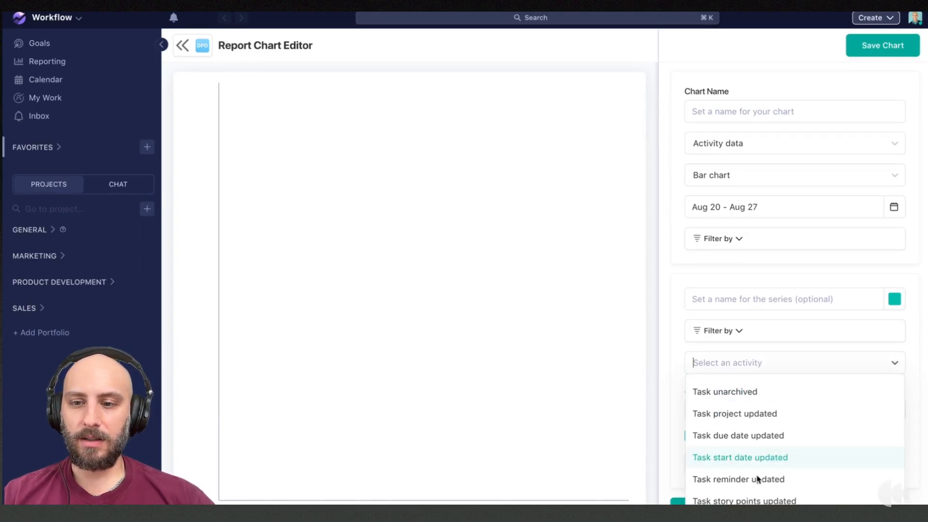
{"action": "left_click", "coordinate": [757, 481]}
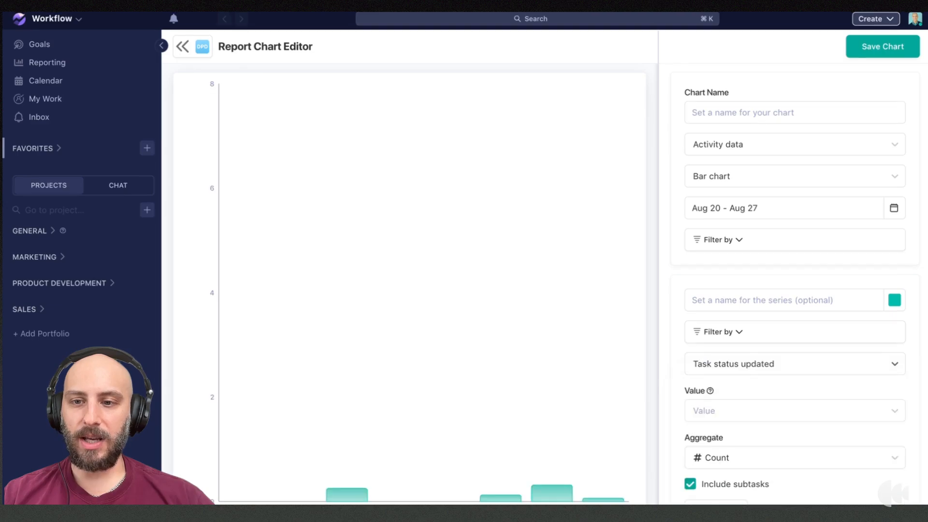
Step: Set the first series' status value to In Progress and colour the series dark teal
{"action": "left_click", "coordinate": [739, 414]}
{"action": "left_click", "coordinate": [730, 439]}
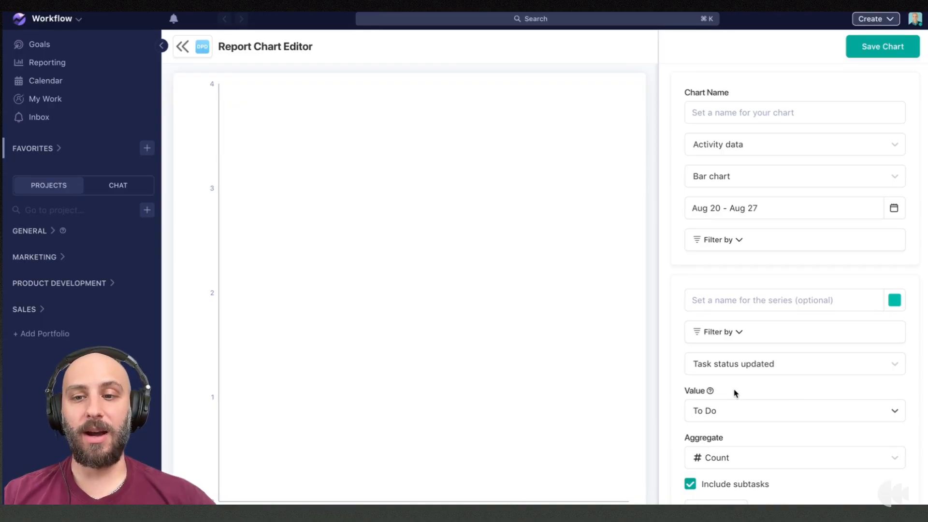
{"action": "left_click", "coordinate": [739, 413]}
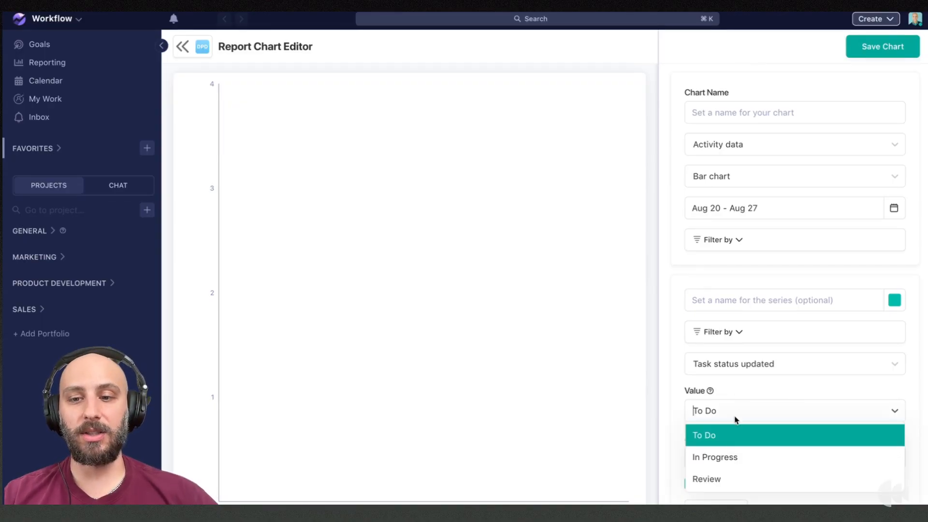
{"action": "left_click", "coordinate": [730, 458]}
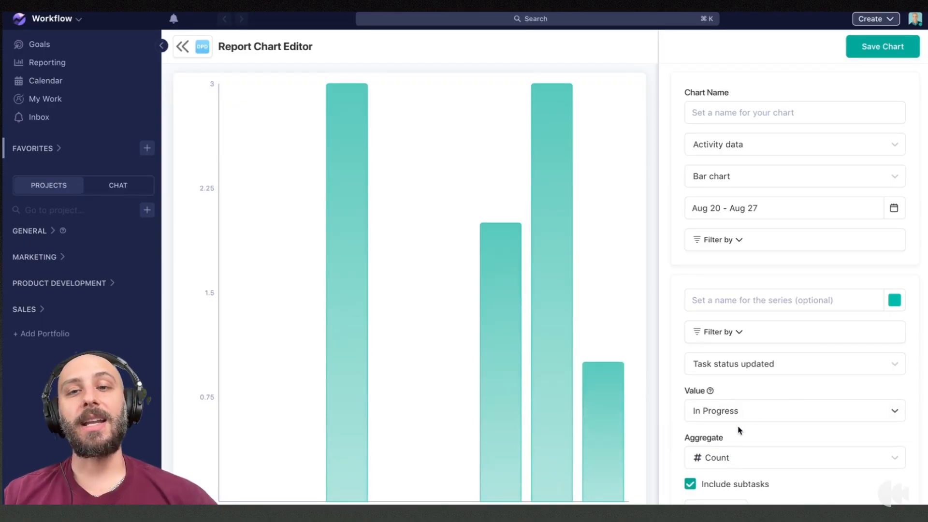
{"action": "left_click", "coordinate": [896, 301]}
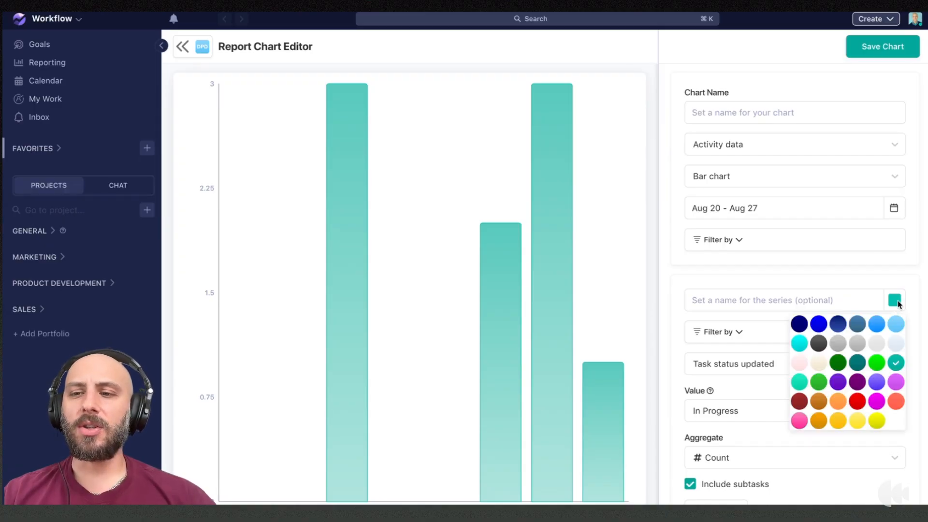
{"action": "left_click", "coordinate": [857, 363]}
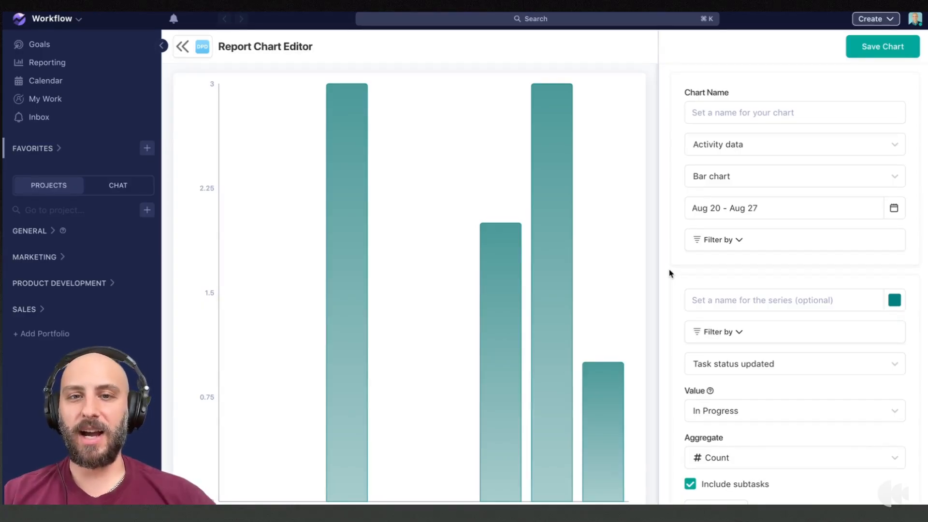
Step: Add a second series based on the Task status updated activity and colour it navy blue
{"action": "scroll", "coordinate": [773, 379], "scroll_direction": "down", "scroll_amount": 1}
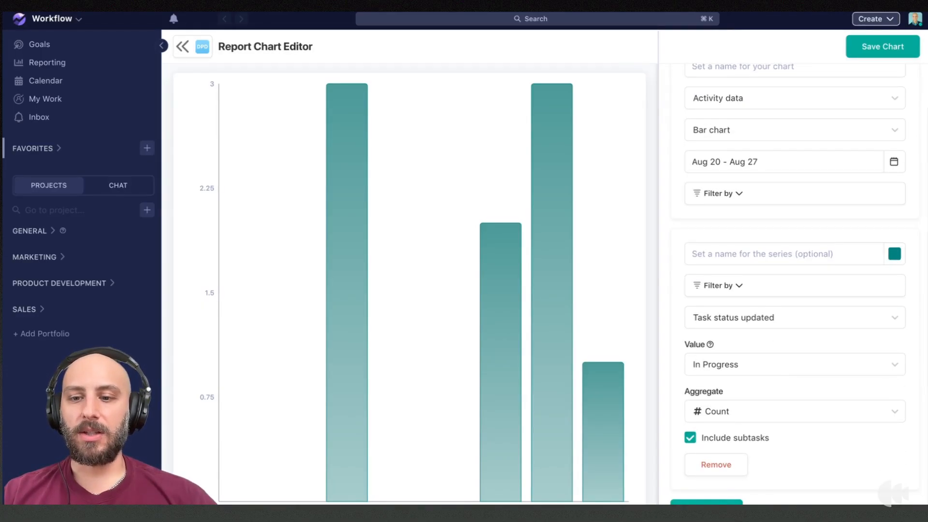
{"action": "left_click", "coordinate": [717, 502]}
{"action": "scroll", "coordinate": [793, 448], "scroll_direction": "down", "scroll_amount": 3}
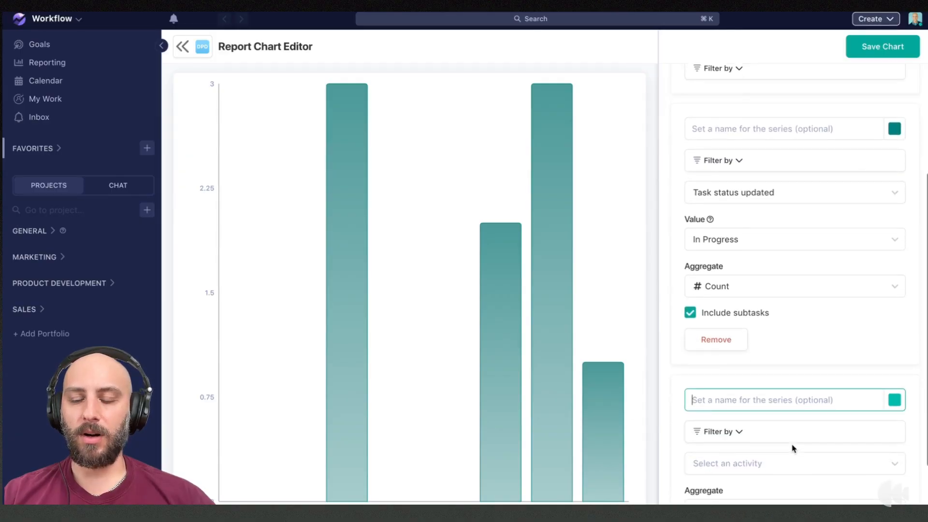
{"action": "left_click", "coordinate": [735, 425]}
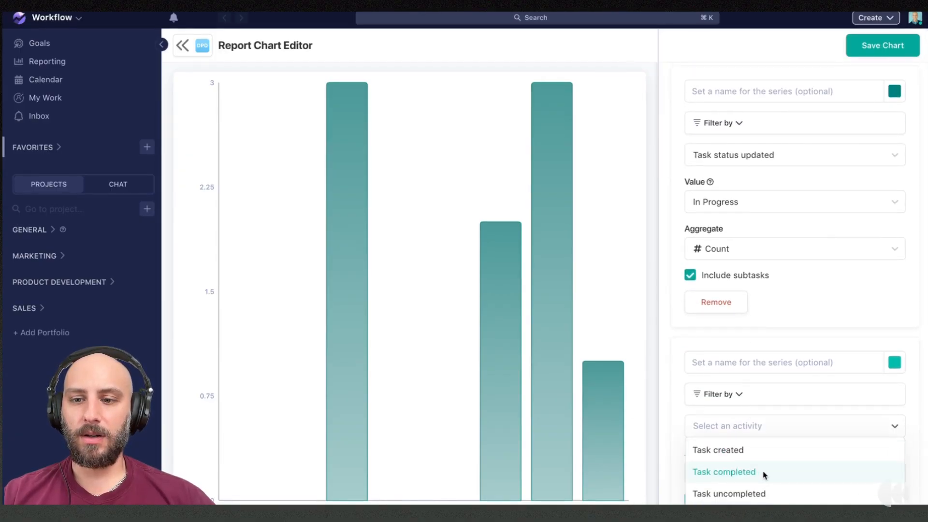
{"action": "scroll", "coordinate": [763, 473], "scroll_direction": "down", "scroll_amount": 3}
{"action": "scroll", "coordinate": [764, 475], "scroll_direction": "down", "scroll_amount": 2}
{"action": "scroll", "coordinate": [823, 386], "scroll_direction": "down", "scroll_amount": 1}
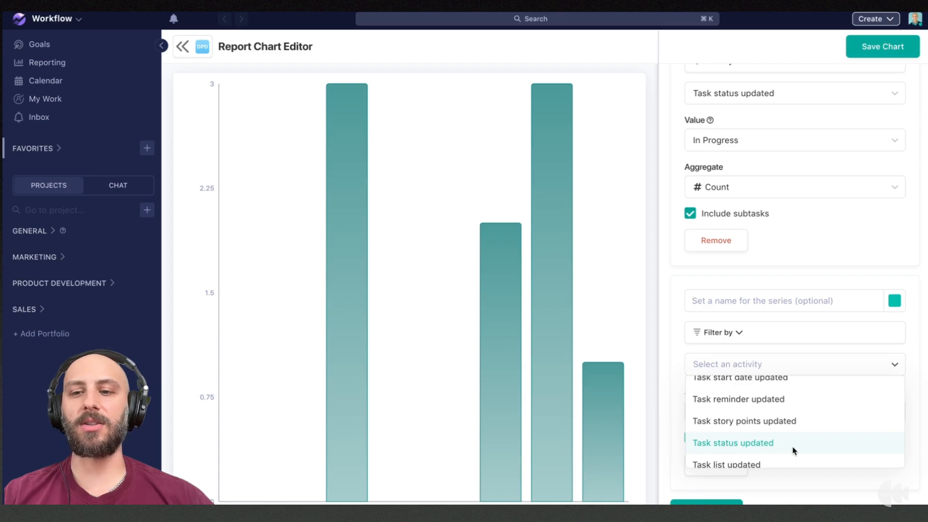
{"action": "scroll", "coordinate": [795, 450], "scroll_direction": "down", "scroll_amount": 2}
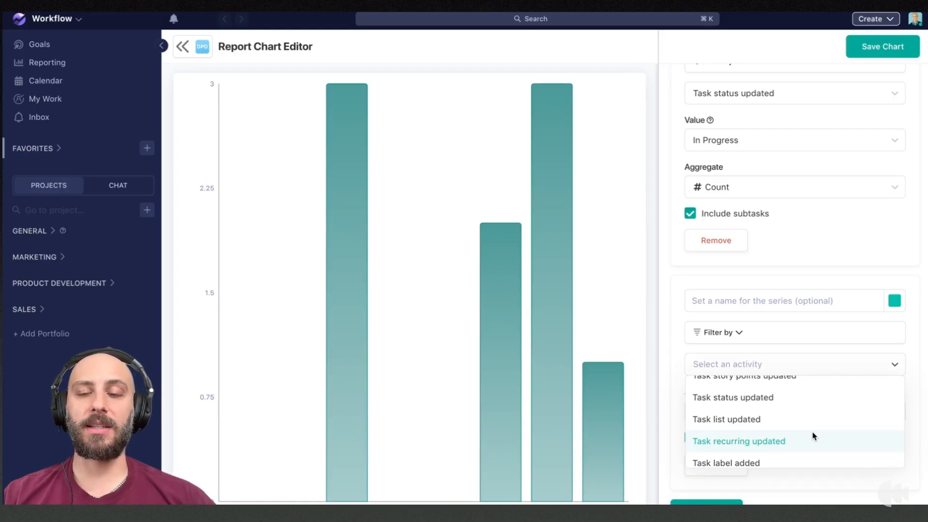
{"action": "left_click", "coordinate": [787, 403]}
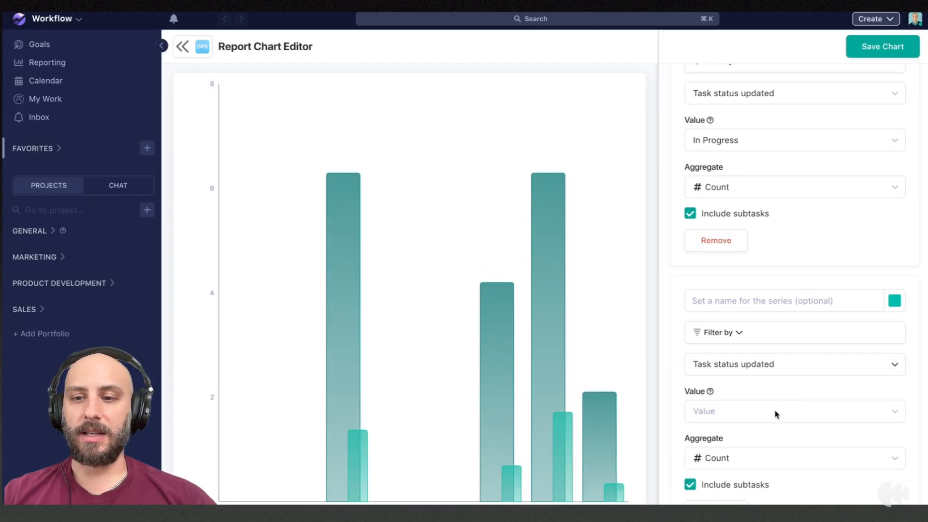
{"action": "left_click", "coordinate": [898, 302]}
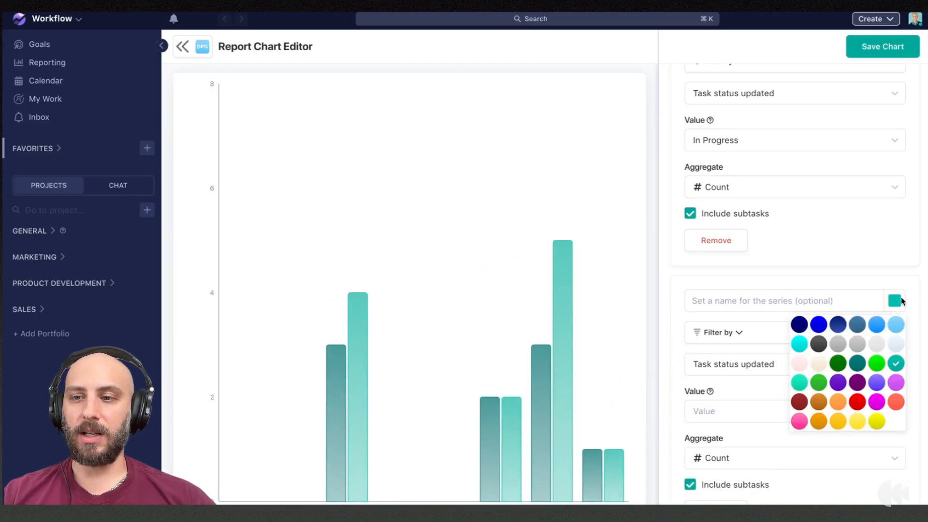
{"action": "left_click", "coordinate": [838, 327]}
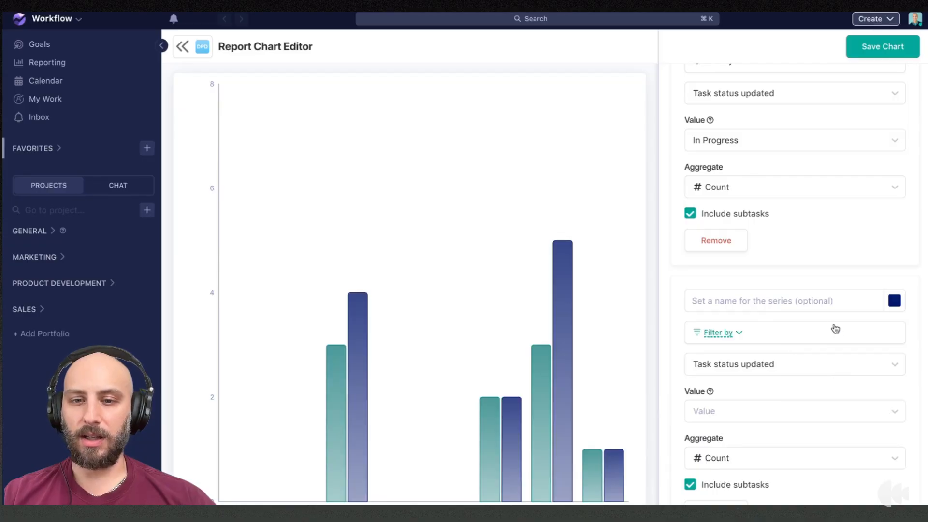
Step: Set the second series' status value to Review and add a third series to the bar chart
{"action": "left_click", "coordinate": [781, 412]}
{"action": "left_click", "coordinate": [759, 475]}
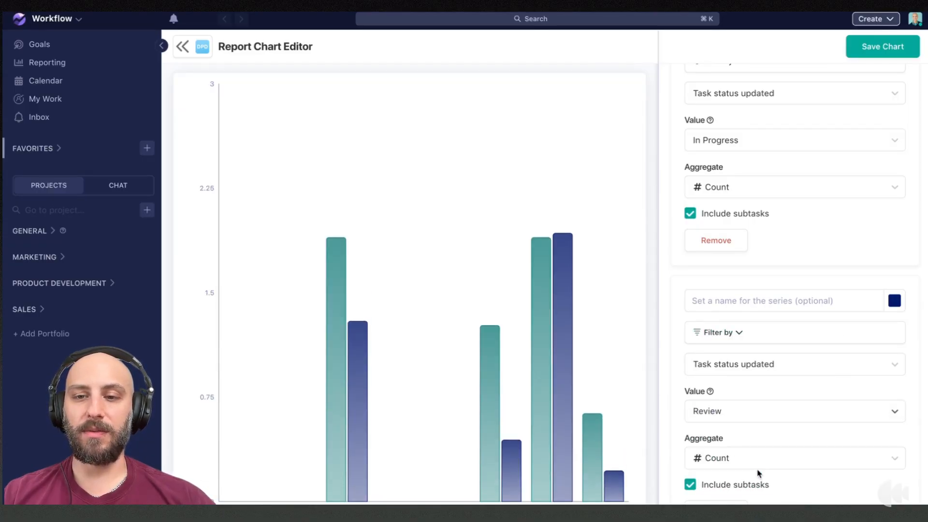
{"action": "scroll", "coordinate": [669, 384], "scroll_direction": "down", "scroll_amount": 1}
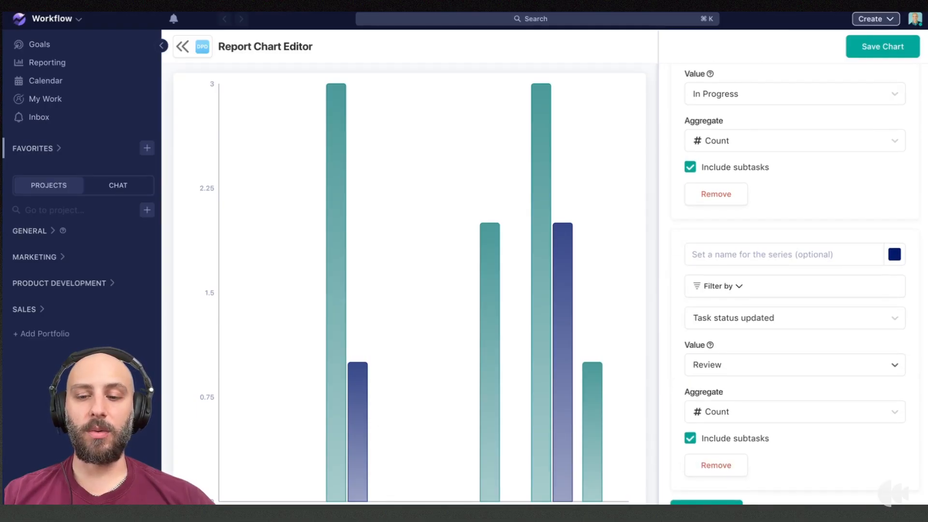
{"action": "left_click", "coordinate": [706, 502]}
{"action": "scroll", "coordinate": [795, 422], "scroll_direction": "down", "scroll_amount": 3}
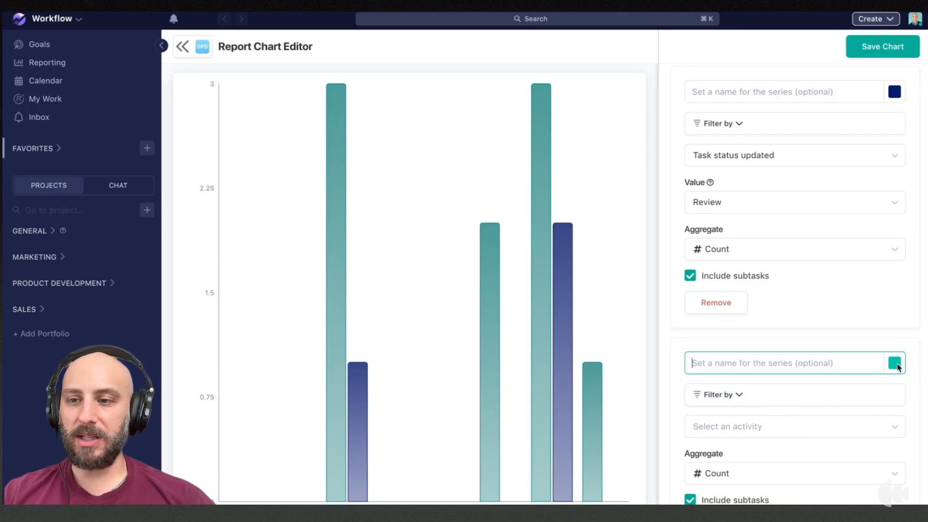
Step: Change the colour of the first series, In Progress, to coral
{"action": "scroll", "coordinate": [844, 263], "scroll_direction": "up", "scroll_amount": 6}
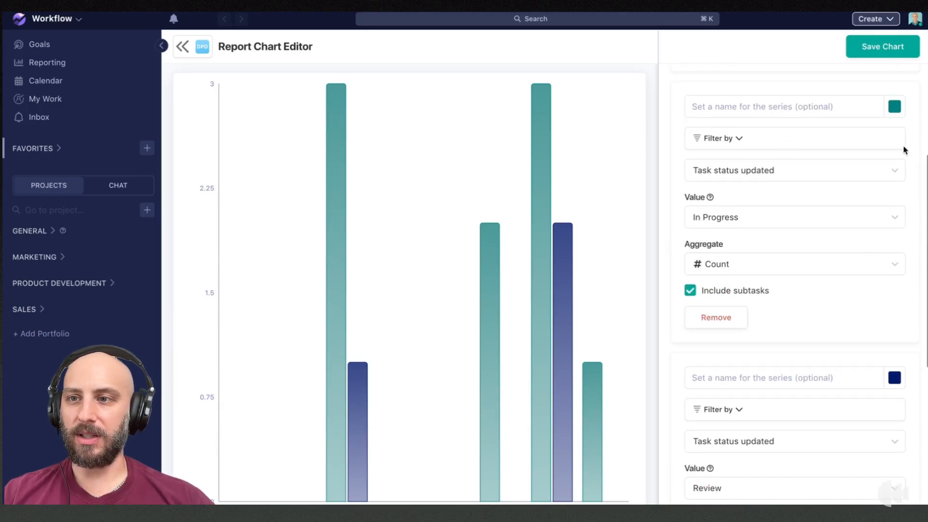
{"action": "left_click", "coordinate": [895, 107]}
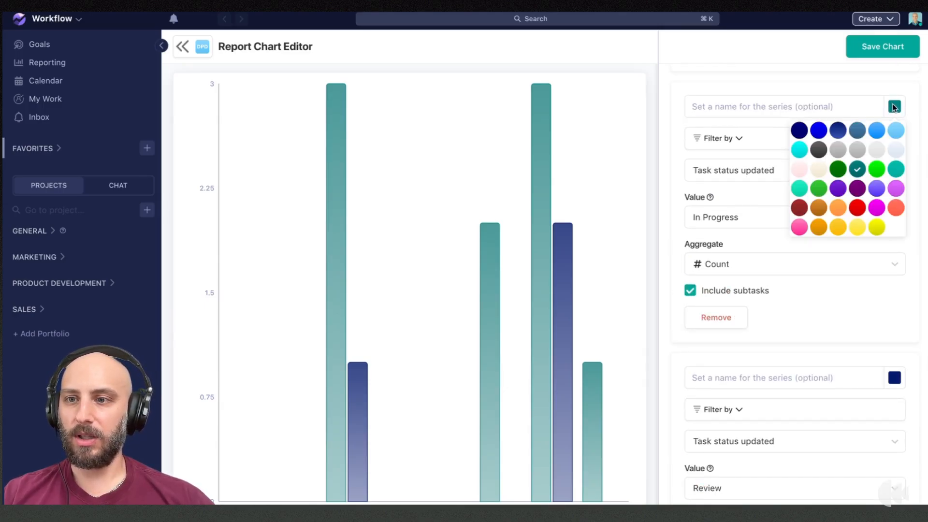
{"action": "left_click", "coordinate": [896, 206]}
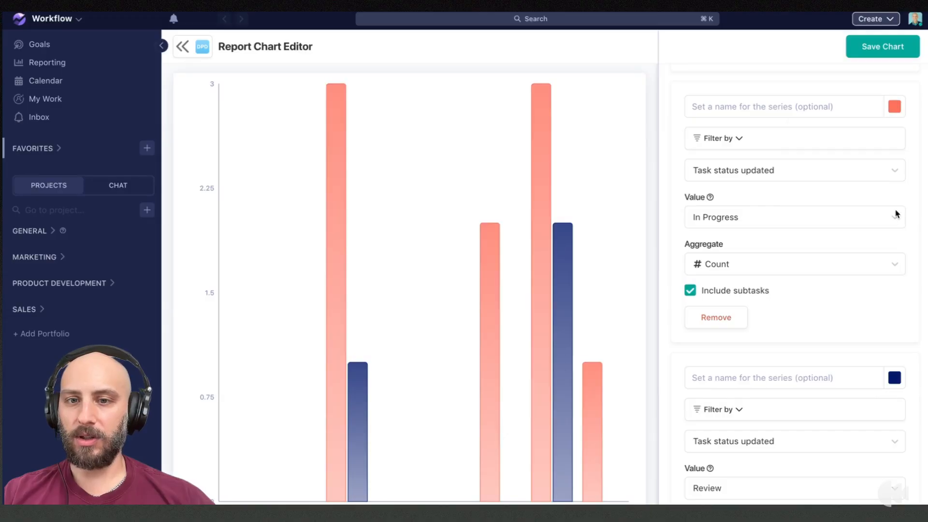
Step: Base the third series of the bar chart on the Task completed activity
{"action": "scroll", "coordinate": [807, 339], "scroll_direction": "down", "scroll_amount": 7}
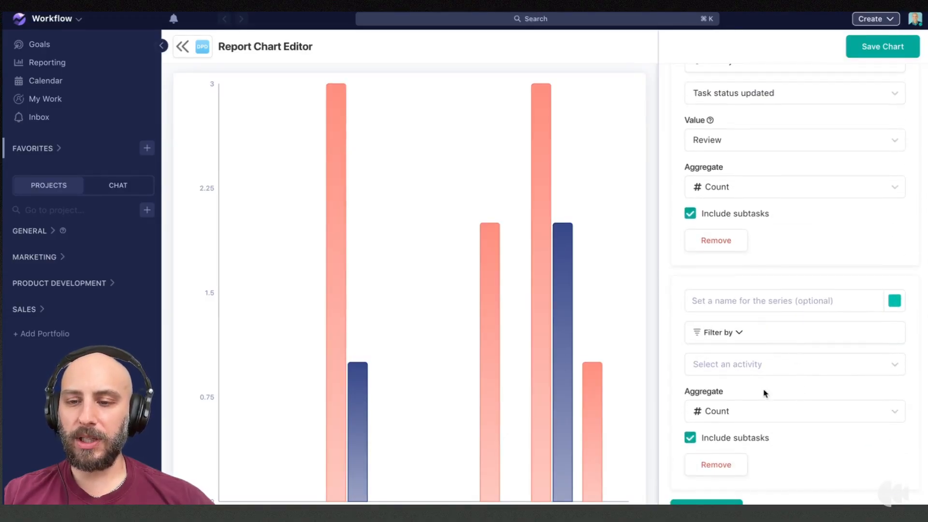
{"action": "left_click", "coordinate": [756, 358]}
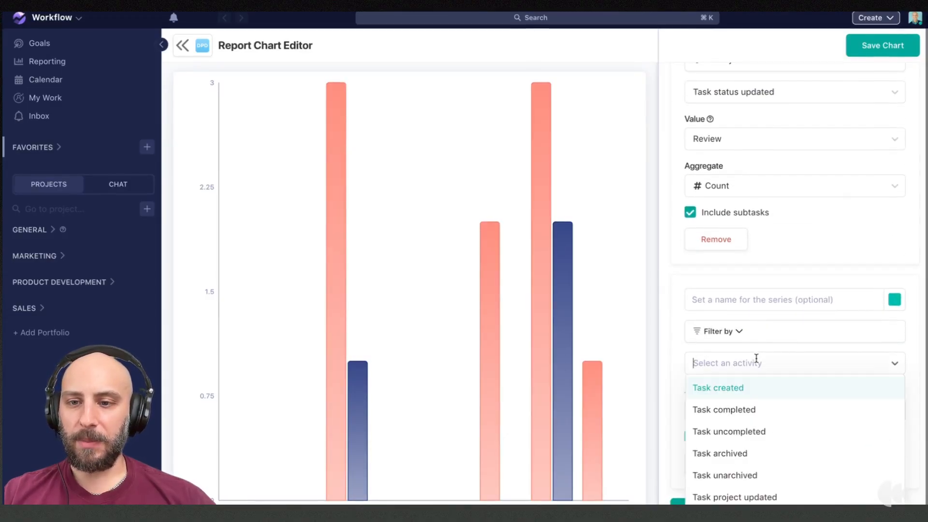
{"action": "left_click", "coordinate": [754, 408]}
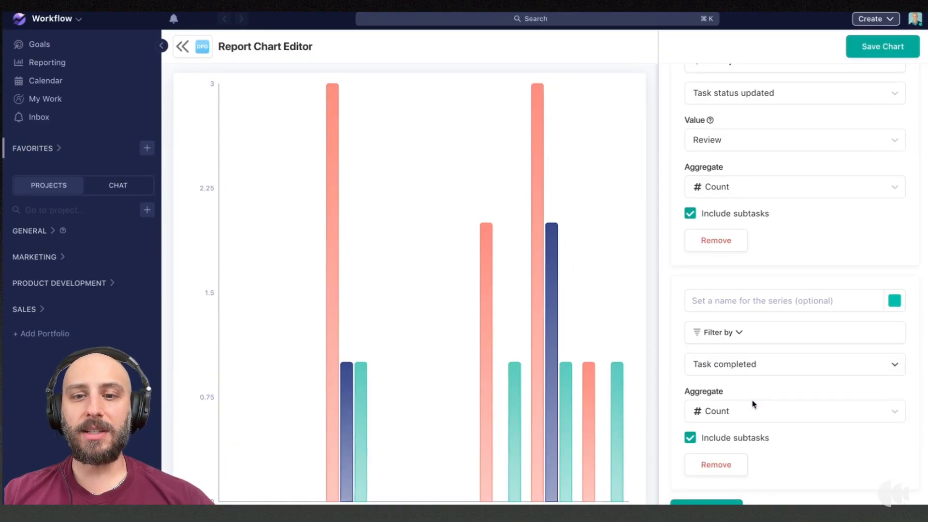
Step: Name the chart "Task Status Update by Day"
{"action": "scroll", "coordinate": [752, 404], "scroll_direction": "up", "scroll_amount": 10}
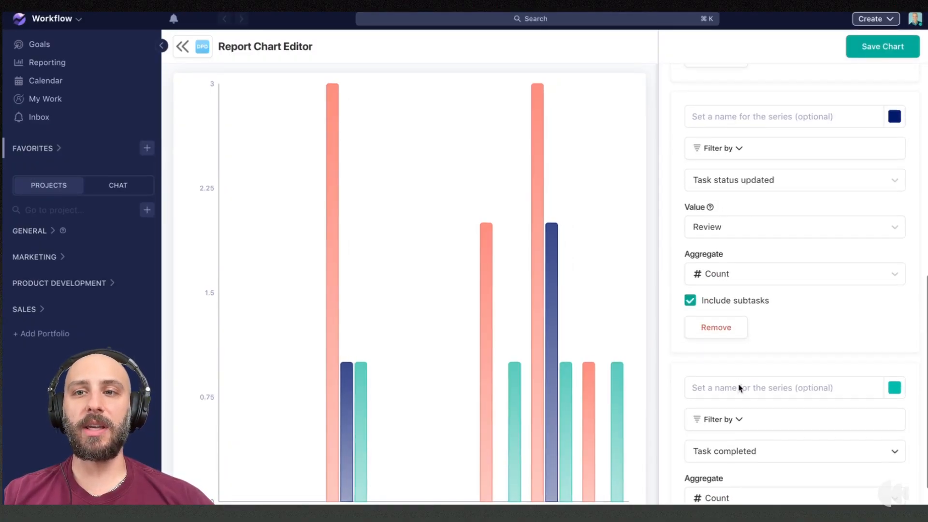
{"action": "scroll", "coordinate": [754, 397], "scroll_direction": "up", "scroll_amount": 2}
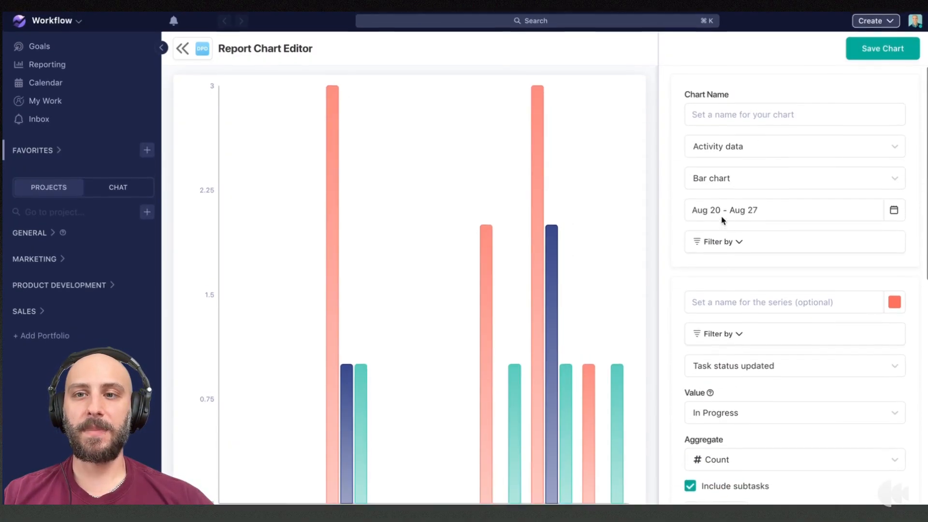
{"action": "left_click", "coordinate": [704, 112]}
{"action": "type", "text": "Ta"}
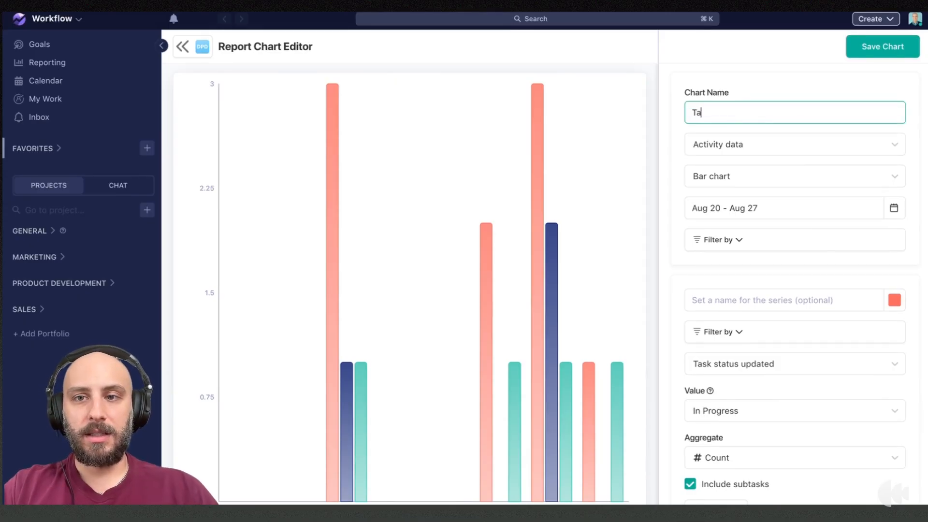
{"action": "type", "text": "sk Sta"}
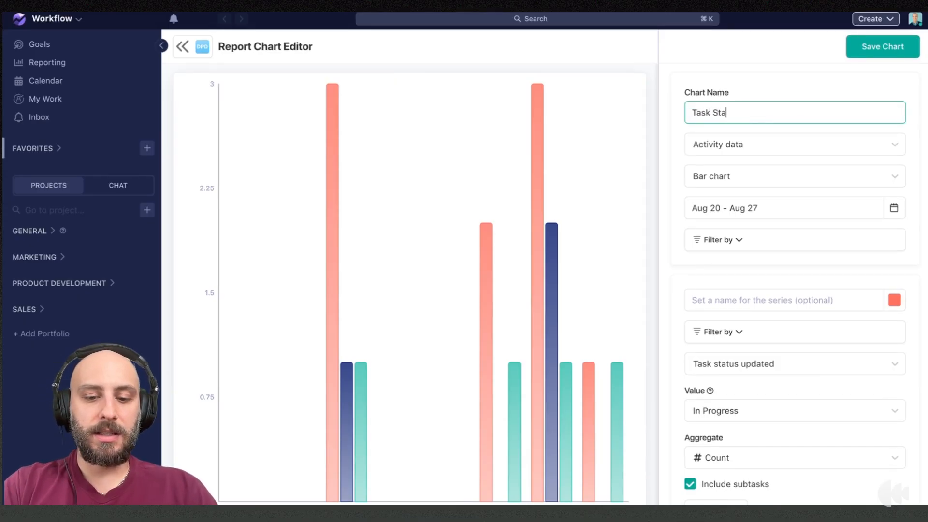
{"action": "type", "text": "tus Update"}
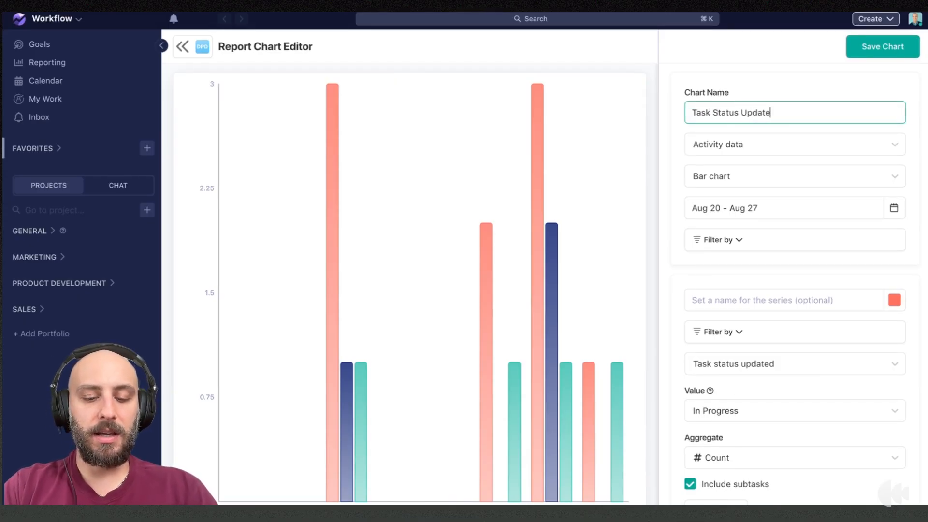
{"action": "type", "text": " by Day"}
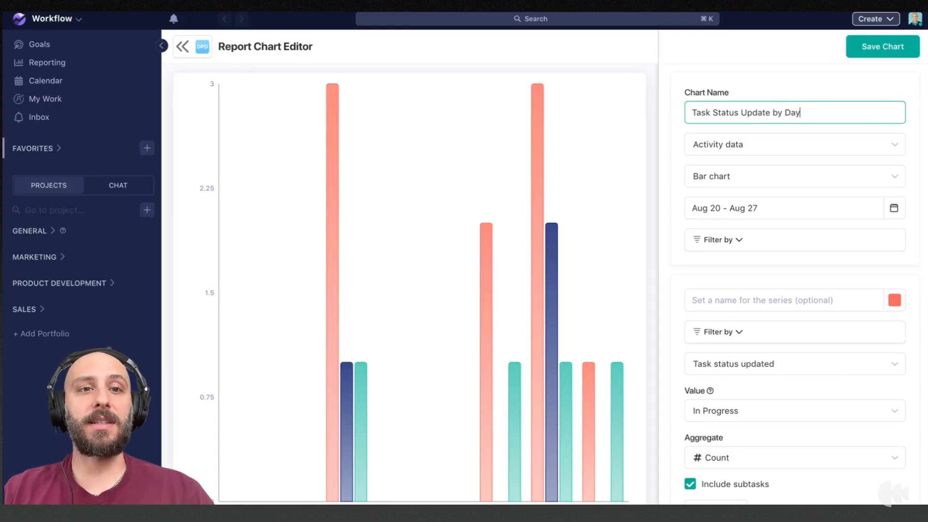
Step: Check the chart's daily figures, save the chart, and view its widget on the project dashboard
{"action": "mouse_move", "coordinate": [333, 87]}
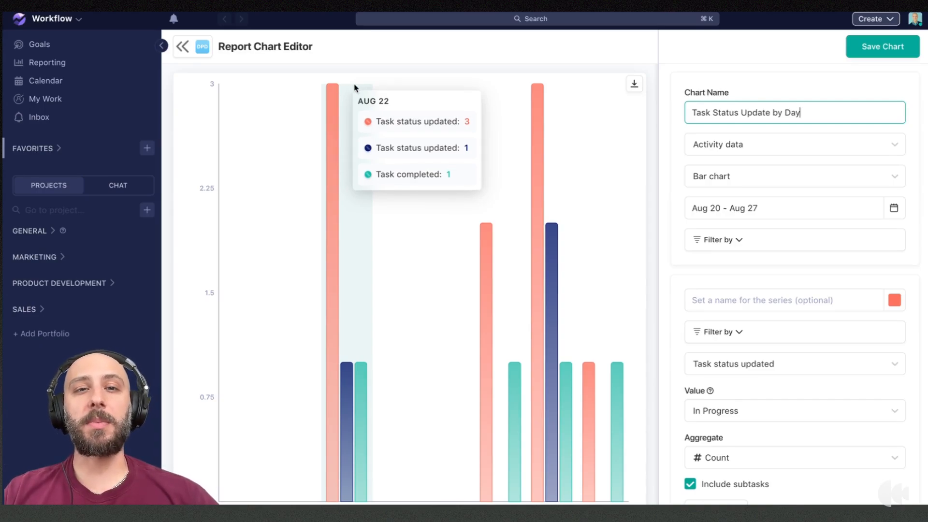
{"action": "mouse_move", "coordinate": [375, 88]}
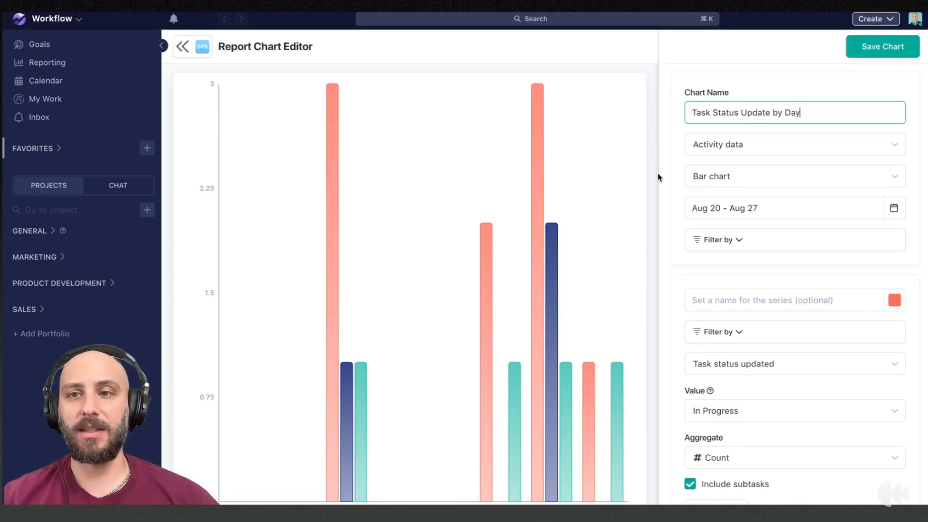
{"action": "left_click", "coordinate": [892, 52]}
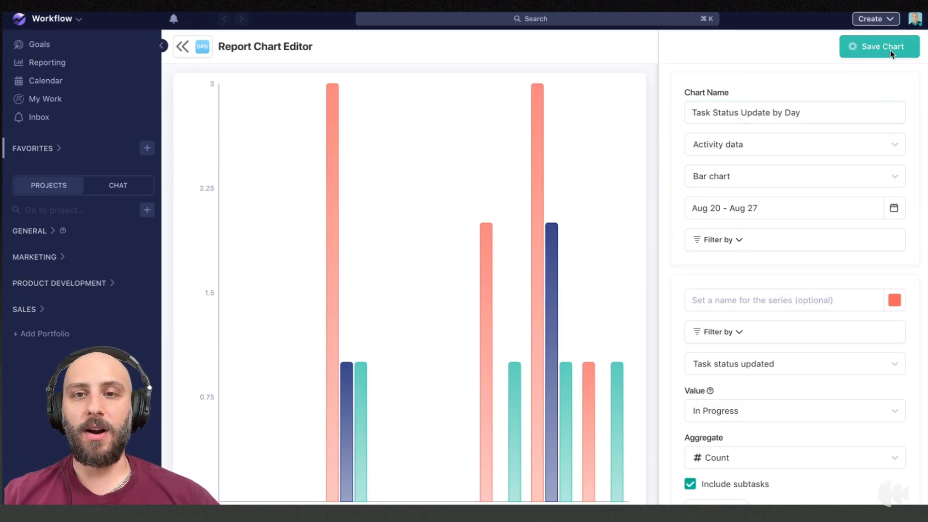
{"action": "scroll", "coordinate": [575, 244], "scroll_direction": "down", "scroll_amount": 8}
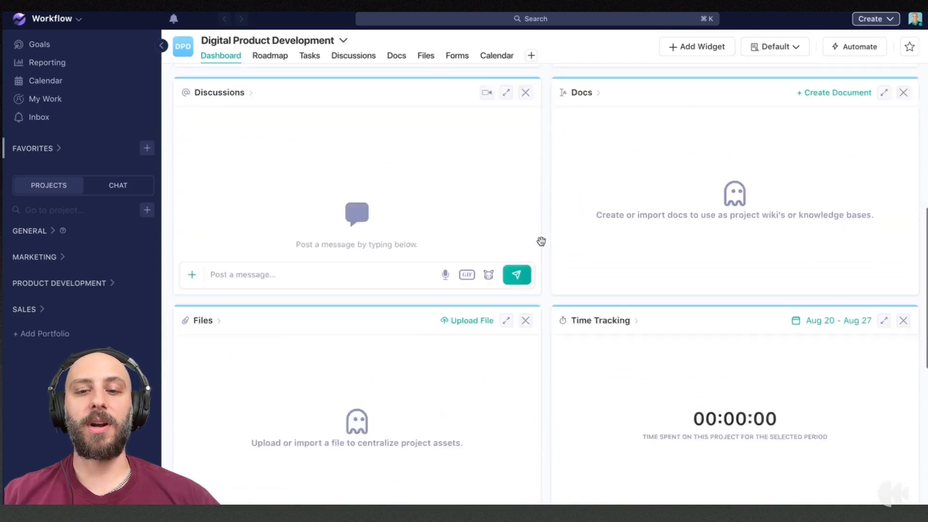
{"action": "scroll", "coordinate": [541, 241], "scroll_direction": "down", "scroll_amount": 10}
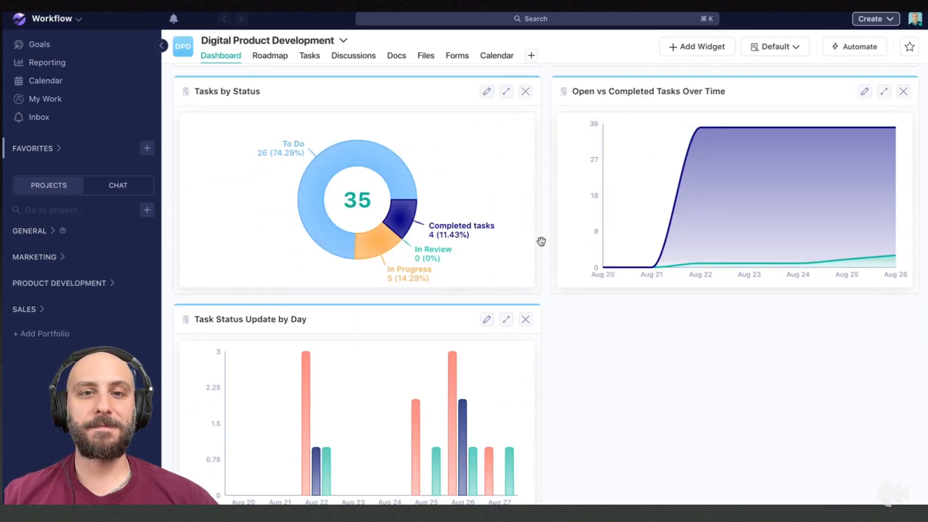